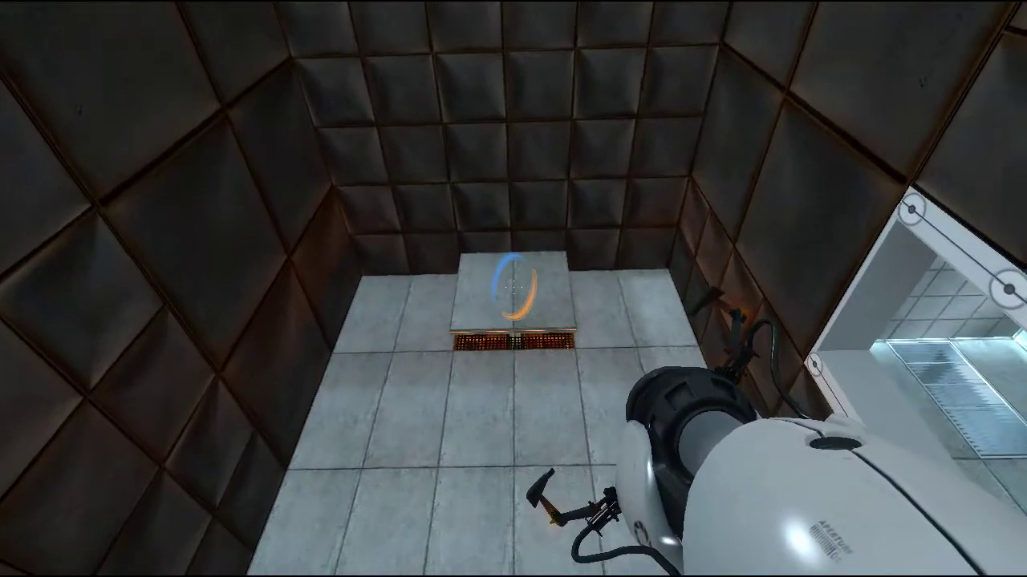
- Drop out of the padded chamber using a blue block portal and orange wall and floor portals
left_click(513, 289)
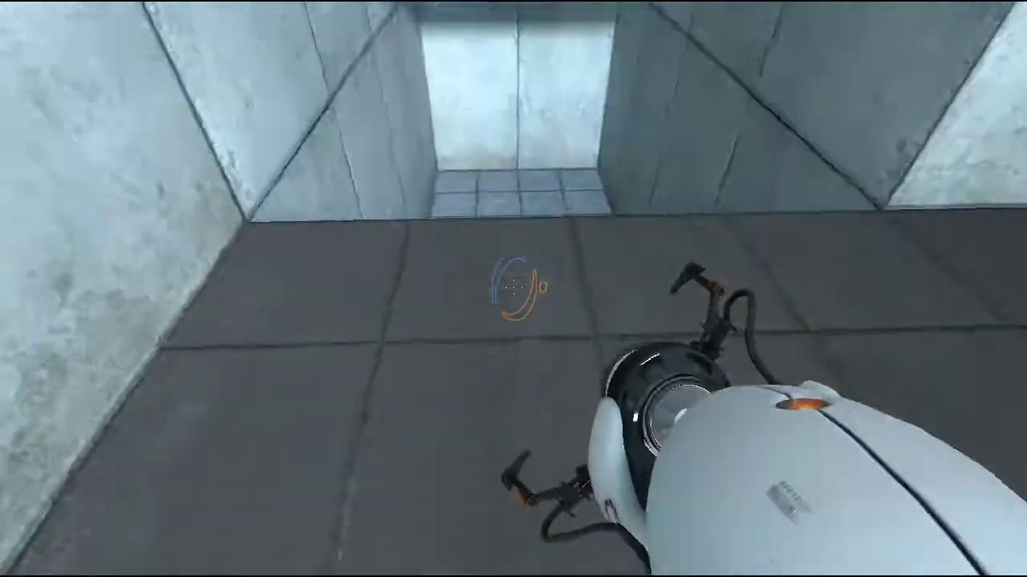
right_click(514, 289)
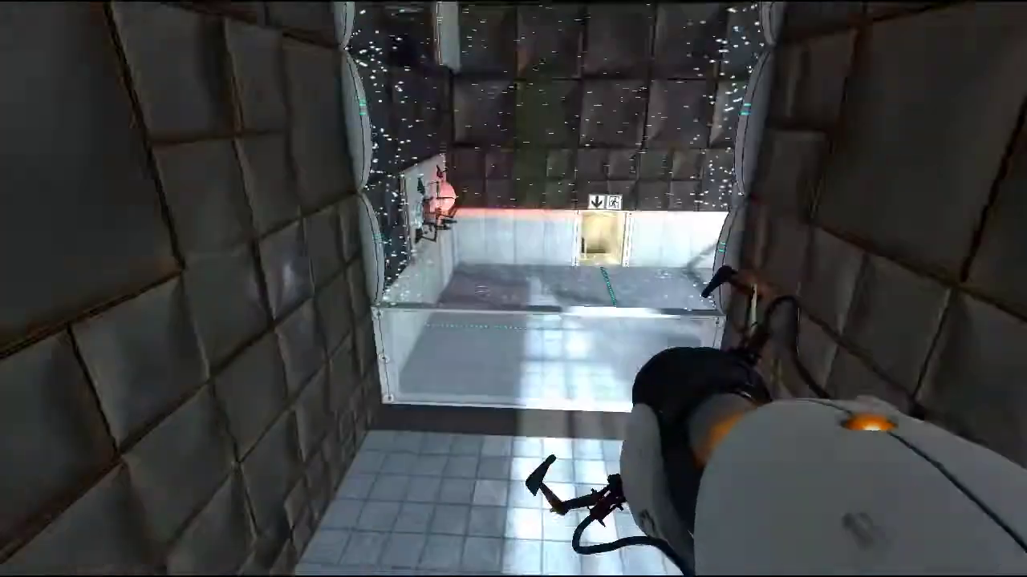
right_click(513, 289)
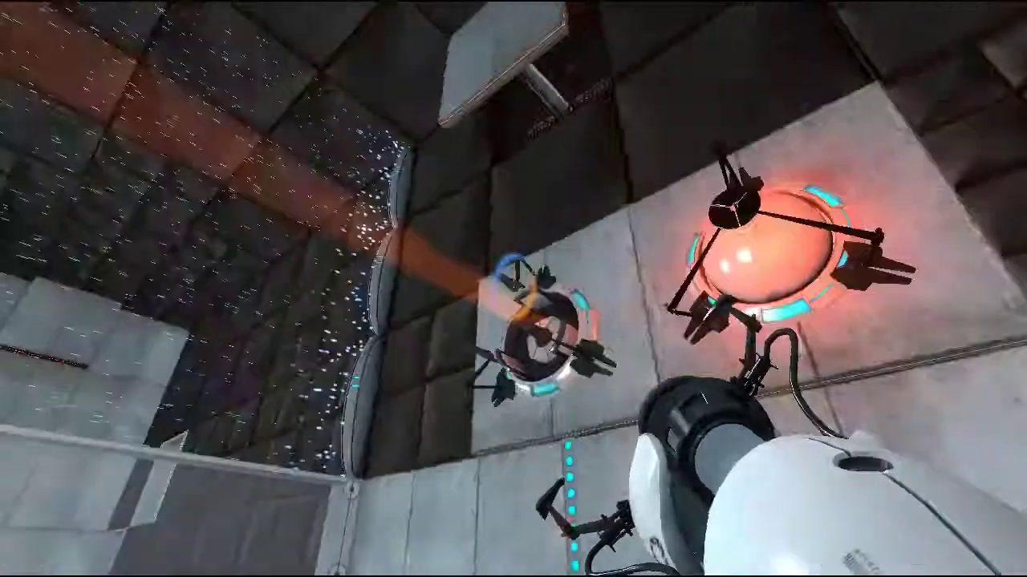
- Walk down the glass corridor through the portal-target rooms to the exit doorway
key("w")
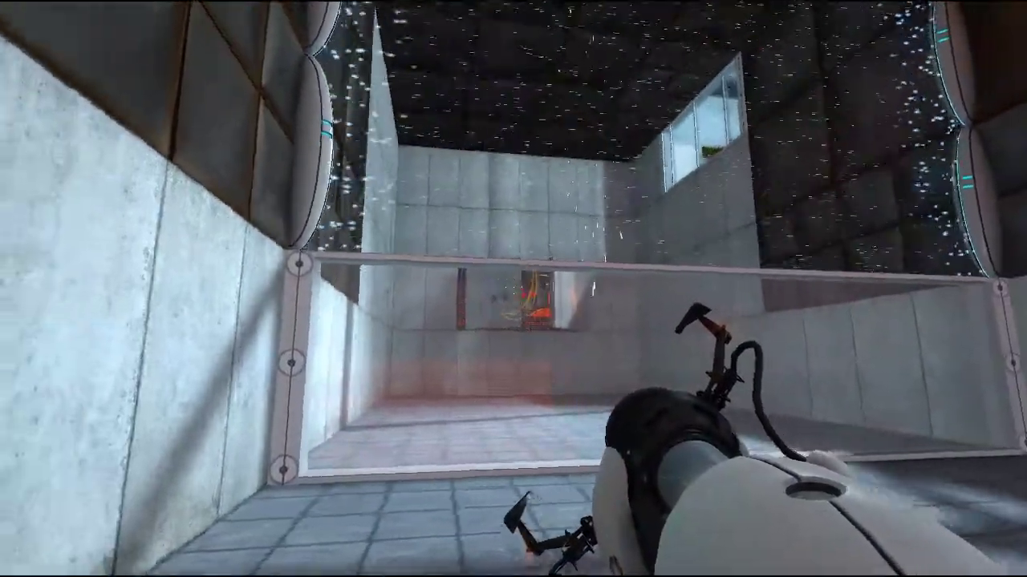
key("w")
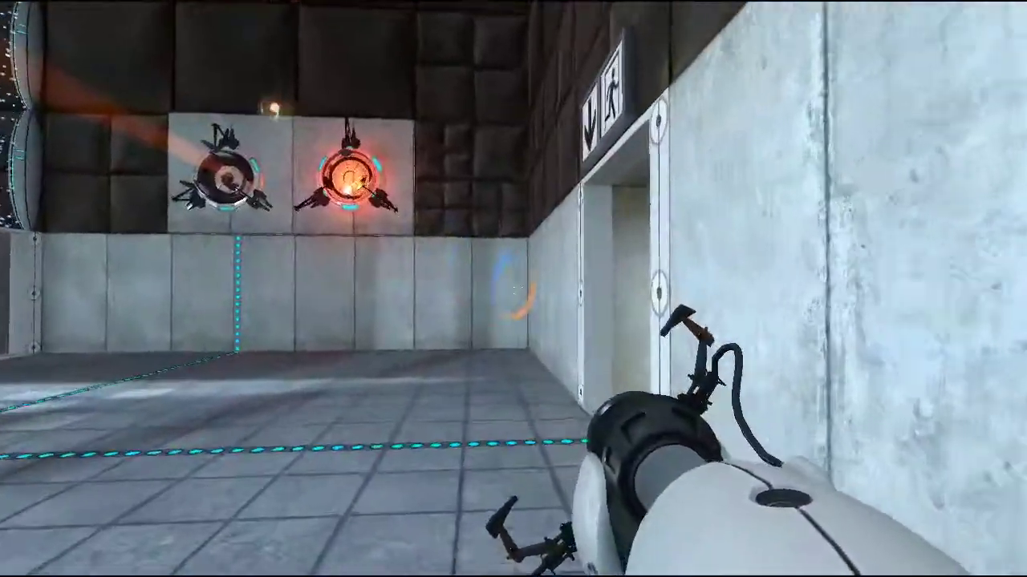
key("w")
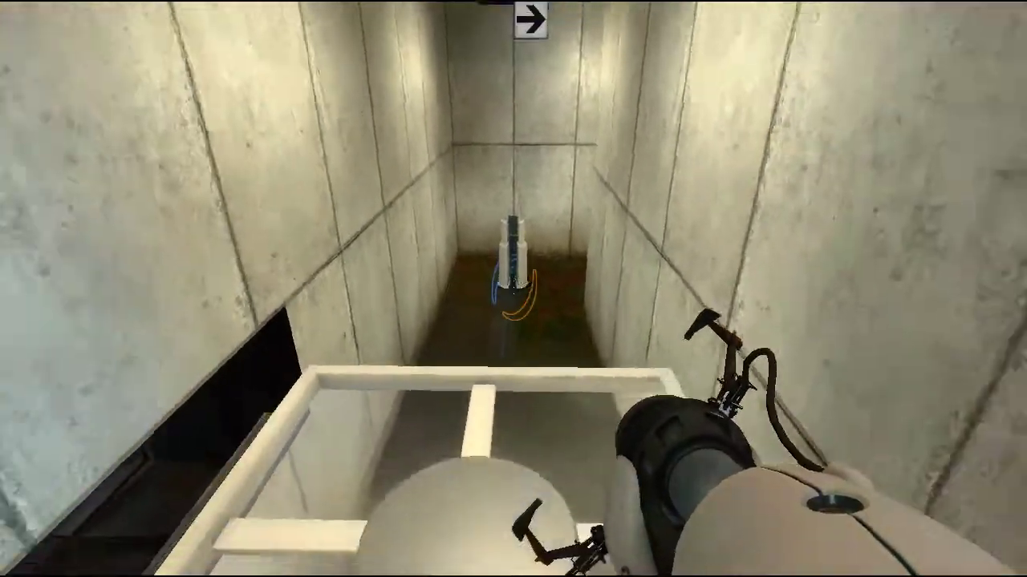
key("w")
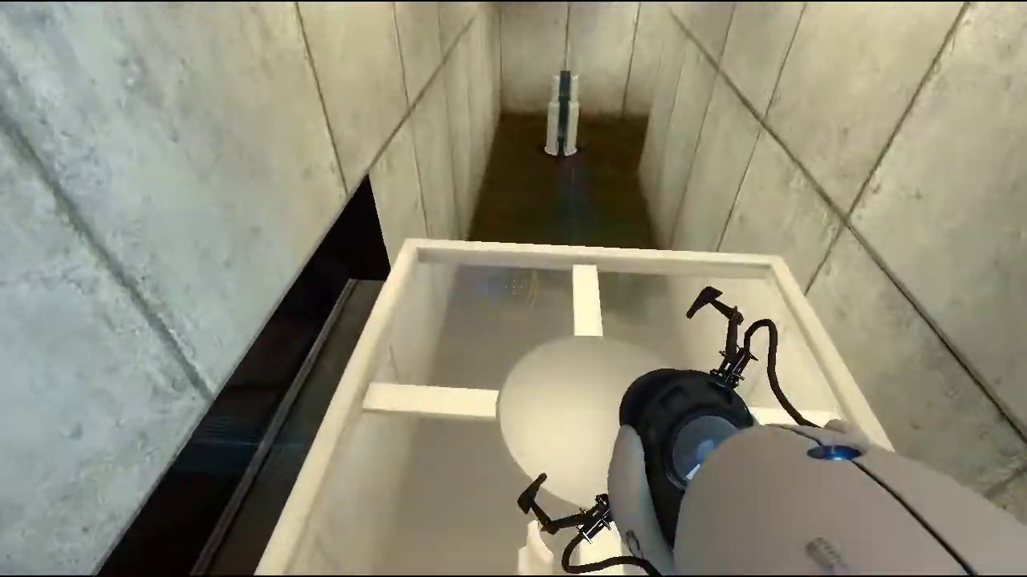
key("e")
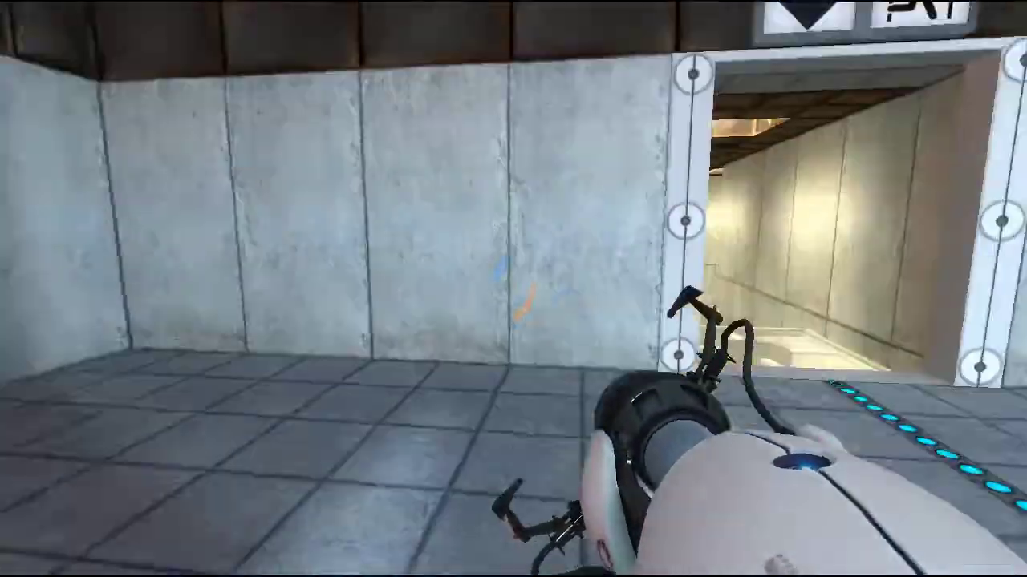
- Portal into the white room and place orange portals on the hinged flip panels
left_click(514, 289)
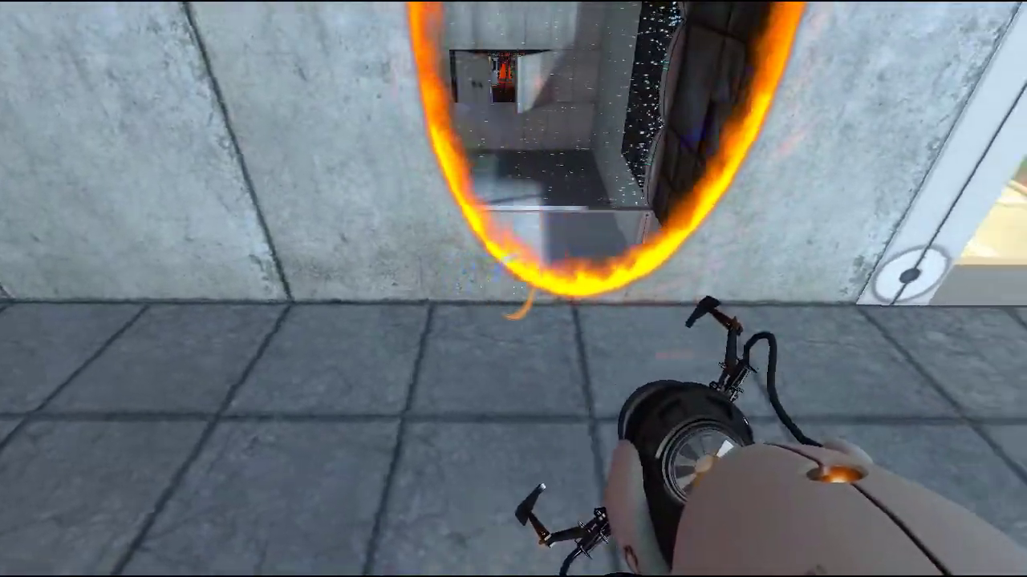
key("w")
key("w")
key("w")
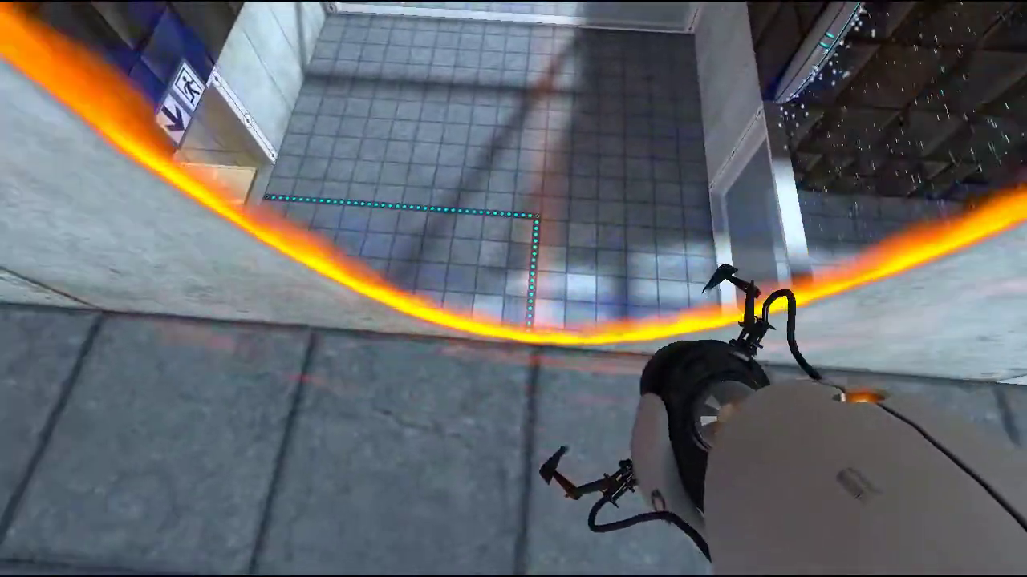
right_click(513, 289)
right_click(513, 289)
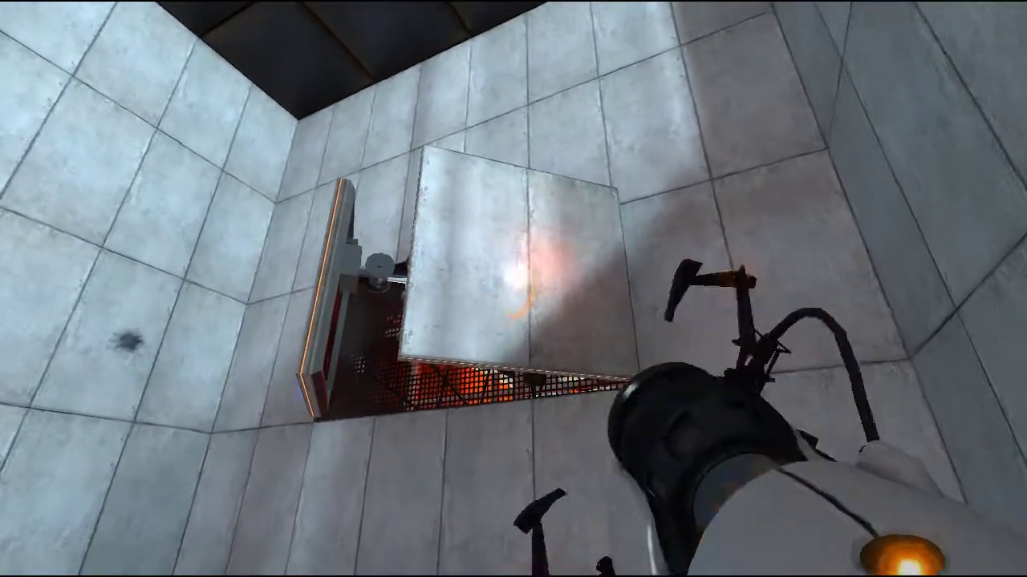
right_click(513, 289)
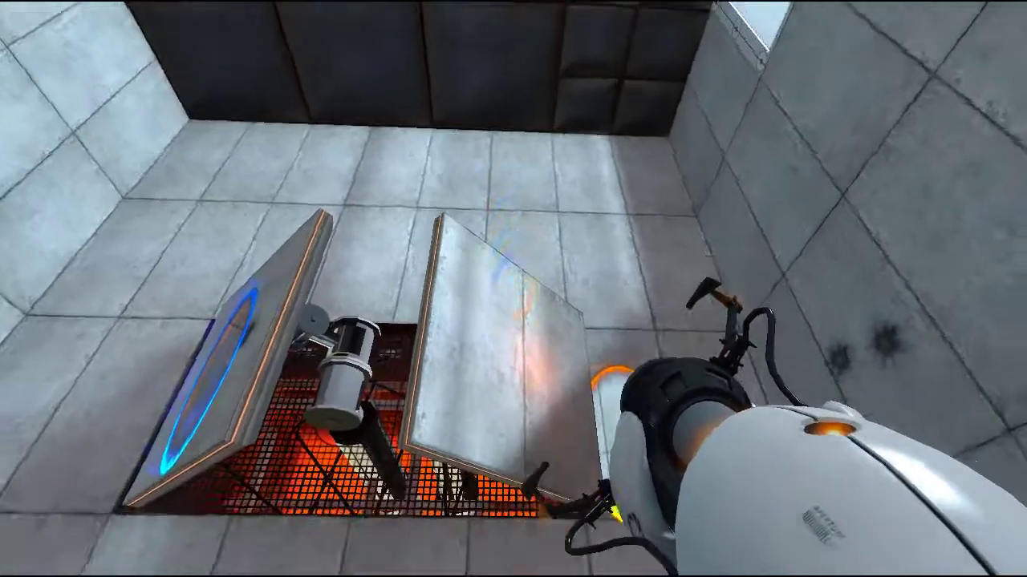
right_click(513, 289)
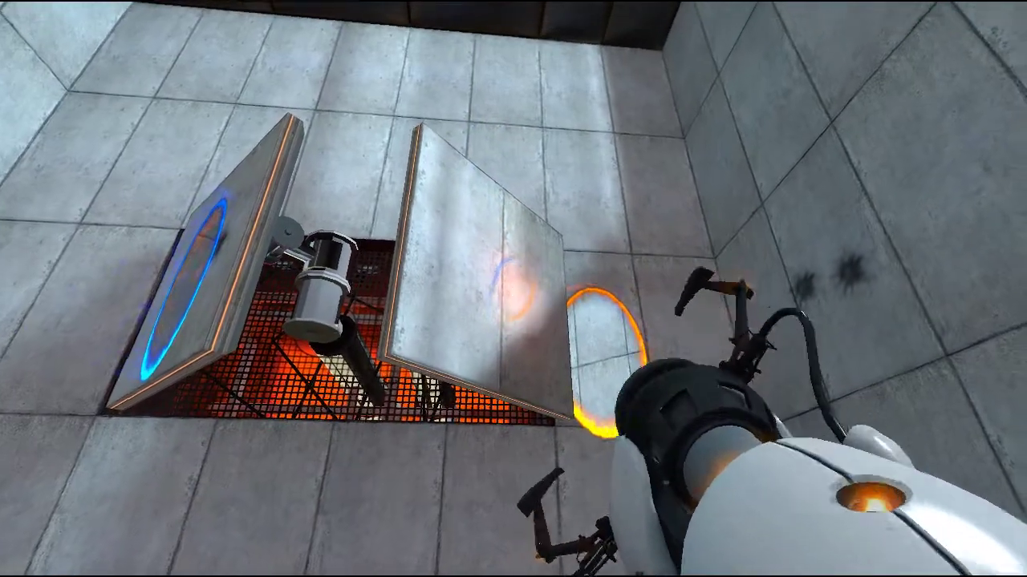
right_click(513, 289)
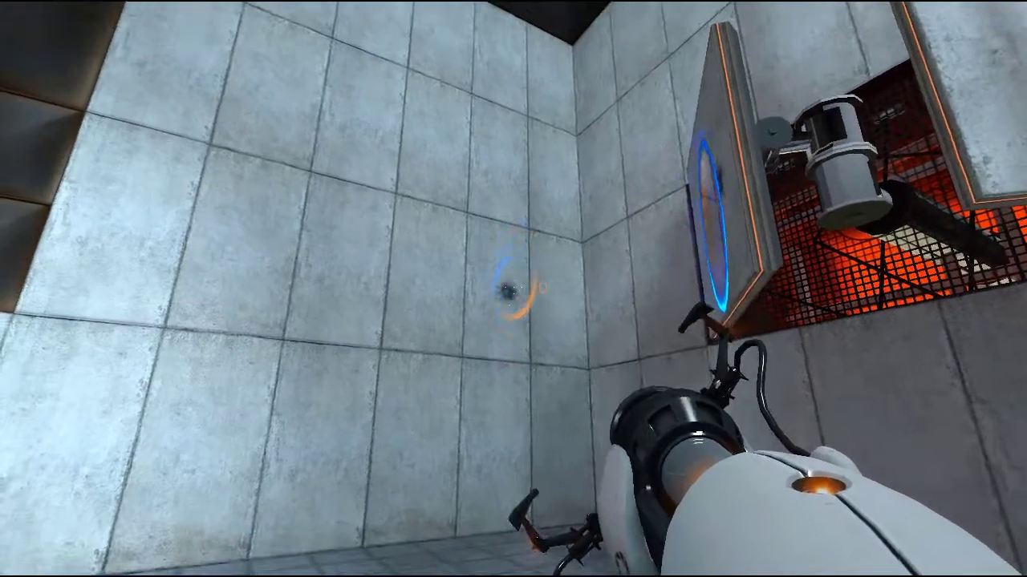
- Link blue and orange wall portals into the padded room and back into the chamber
left_click(513, 289)
right_click(513, 288)
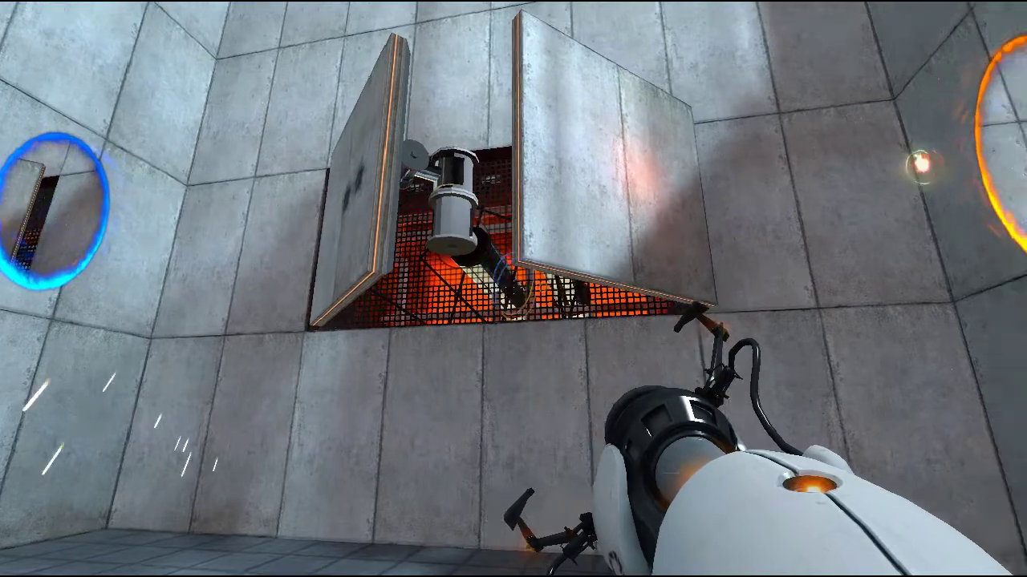
key("w")
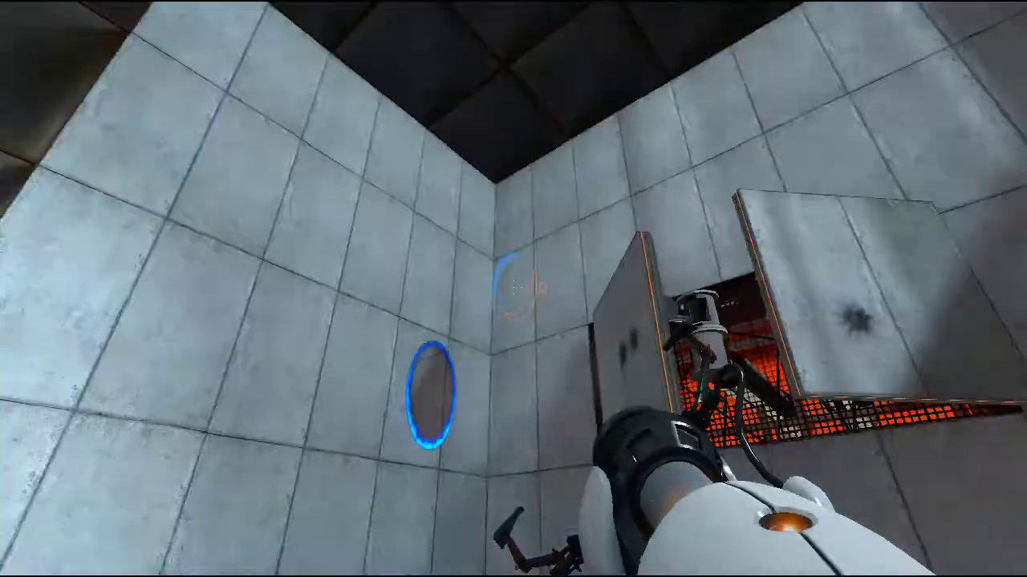
right_click(513, 289)
key("w")
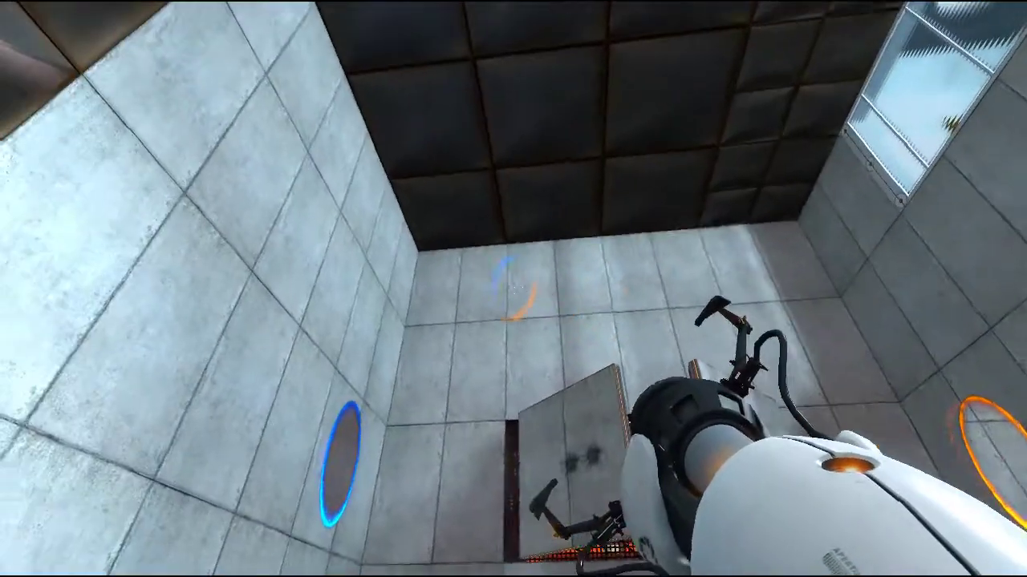
- Put a blue portal high on the flip-panel wall, fall through a floor portal, head for the exit
key("w")
left_click(514, 288)
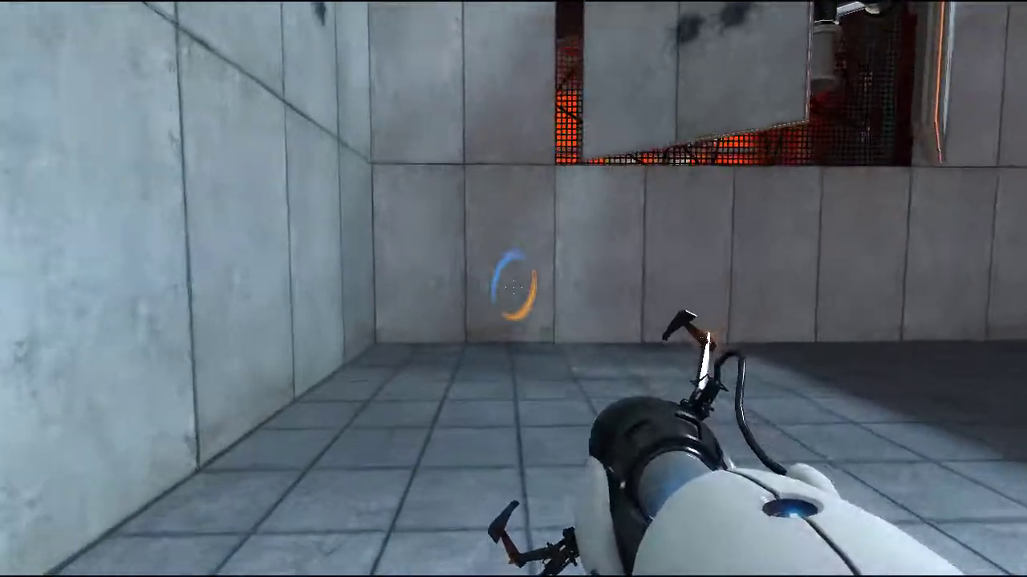
key("w")
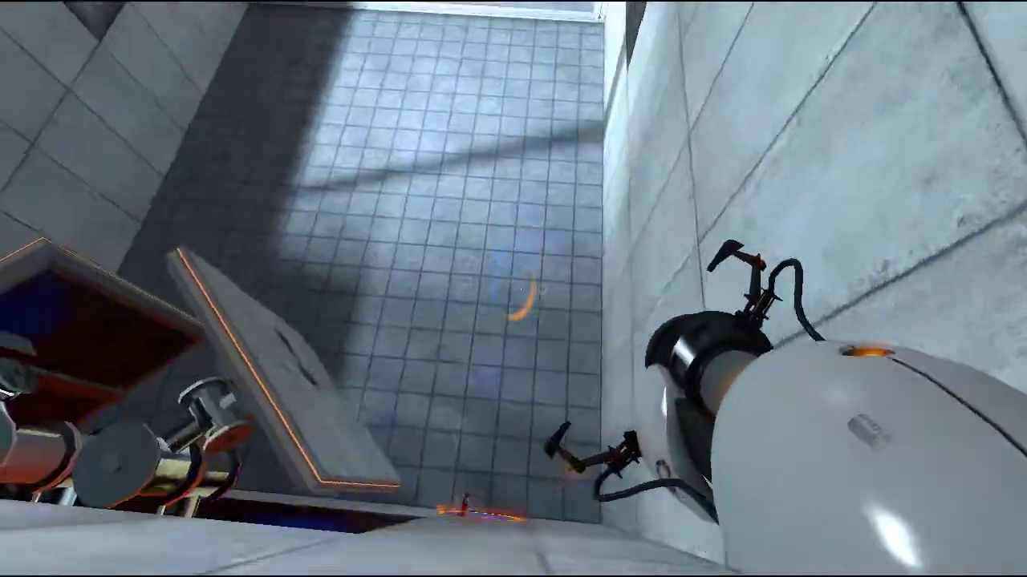
right_click(513, 289)
key("w")
key("w")
key("w")
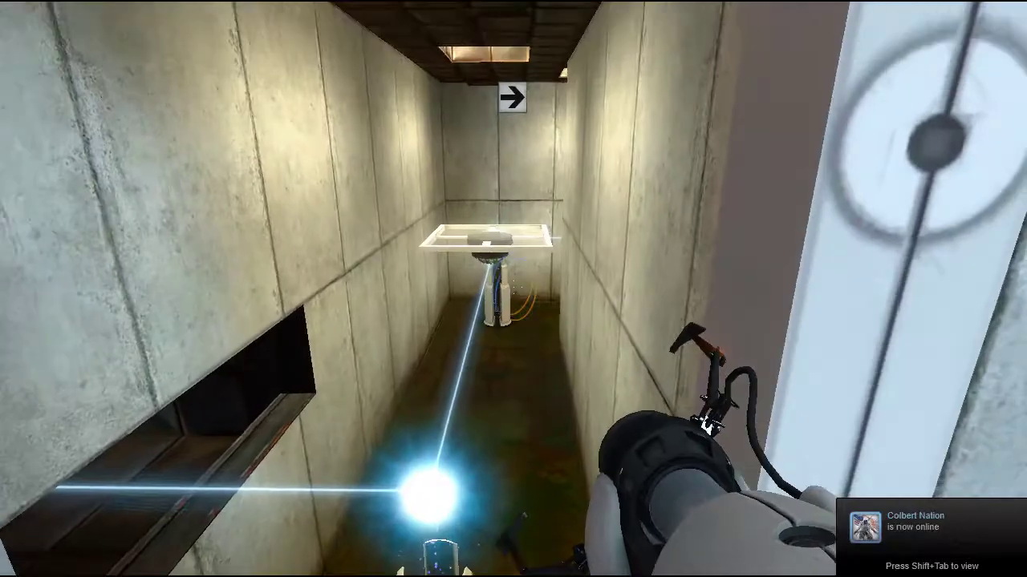
- Drop into the laser corridor and place blue and orange portals on its far walls
key("w")
key("w")
key("w")
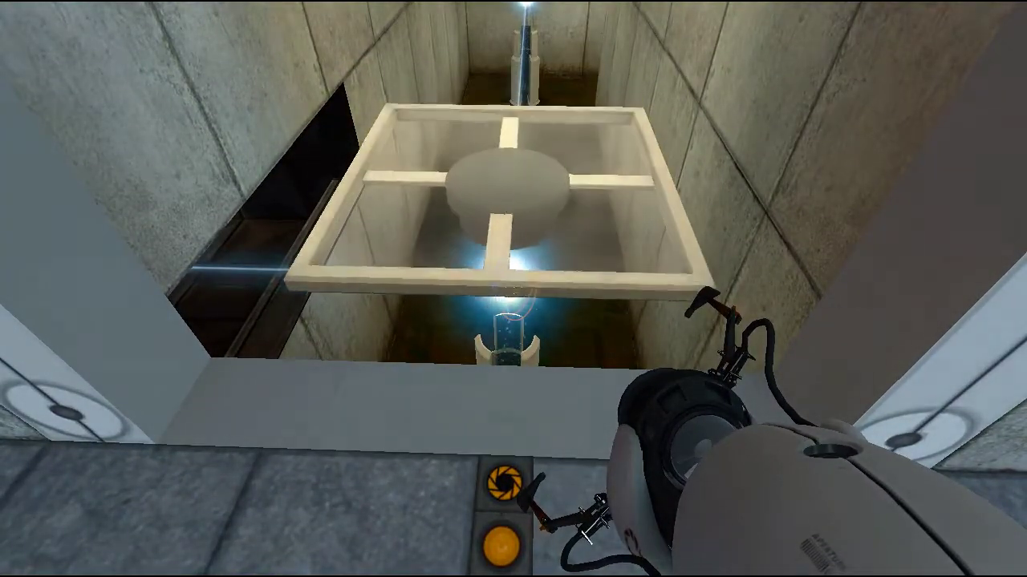
key("w")
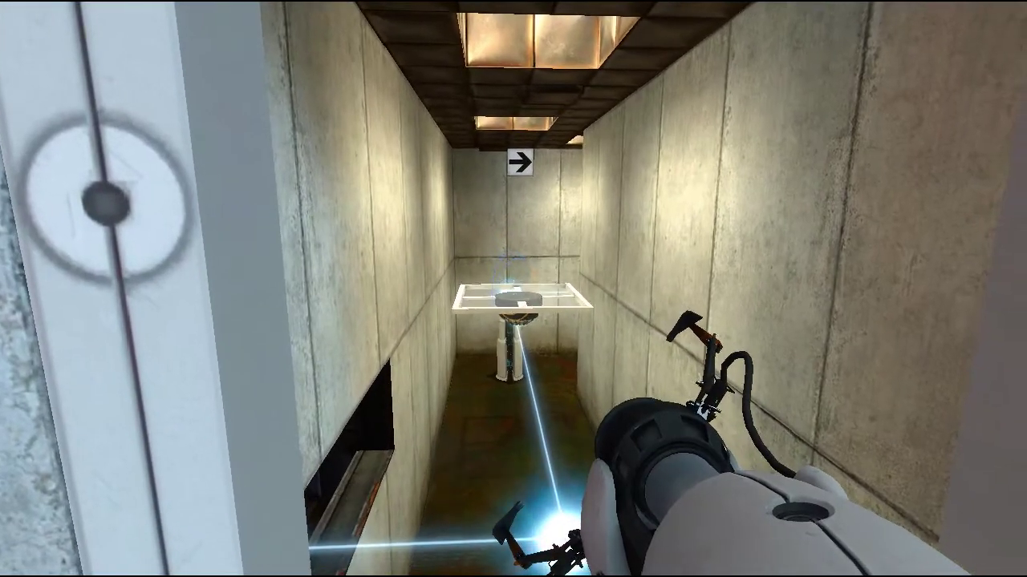
left_click(513, 289)
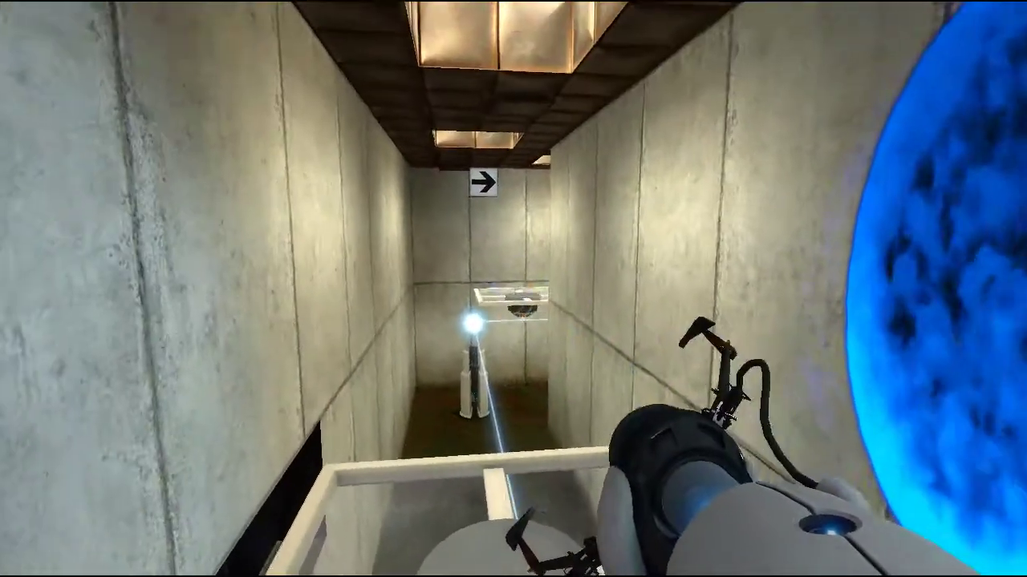
right_click(513, 289)
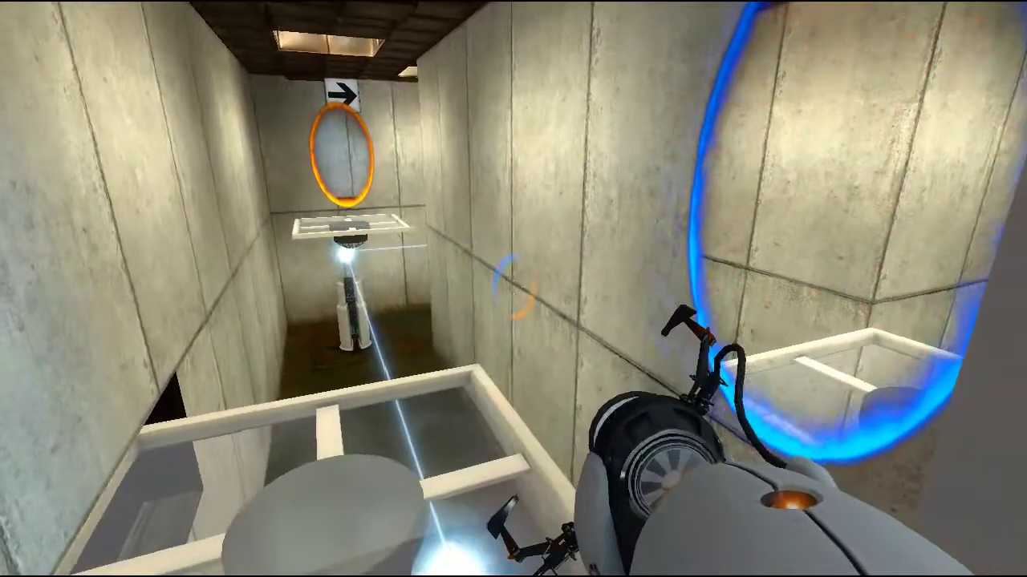
key("s")
key("w")
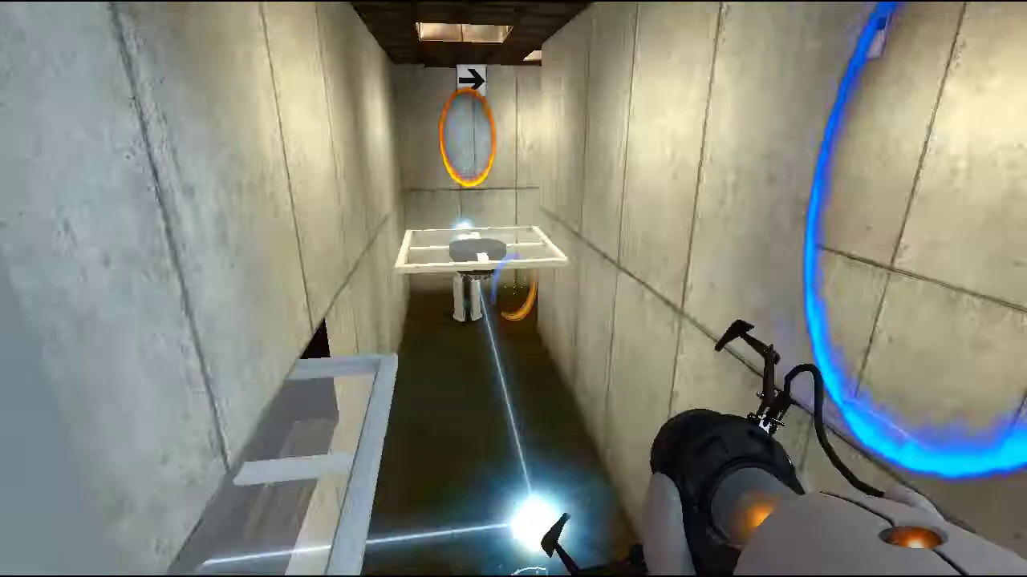
- Use a blue left-wall portal to reach a higher spot, then return through the orange portal
key("w")
left_click(514, 289)
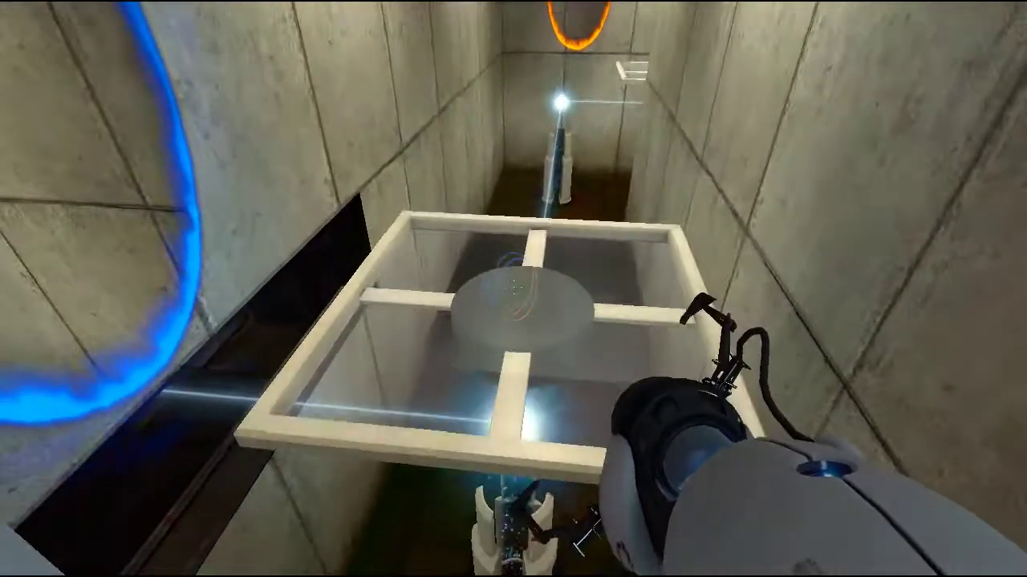
key("w")
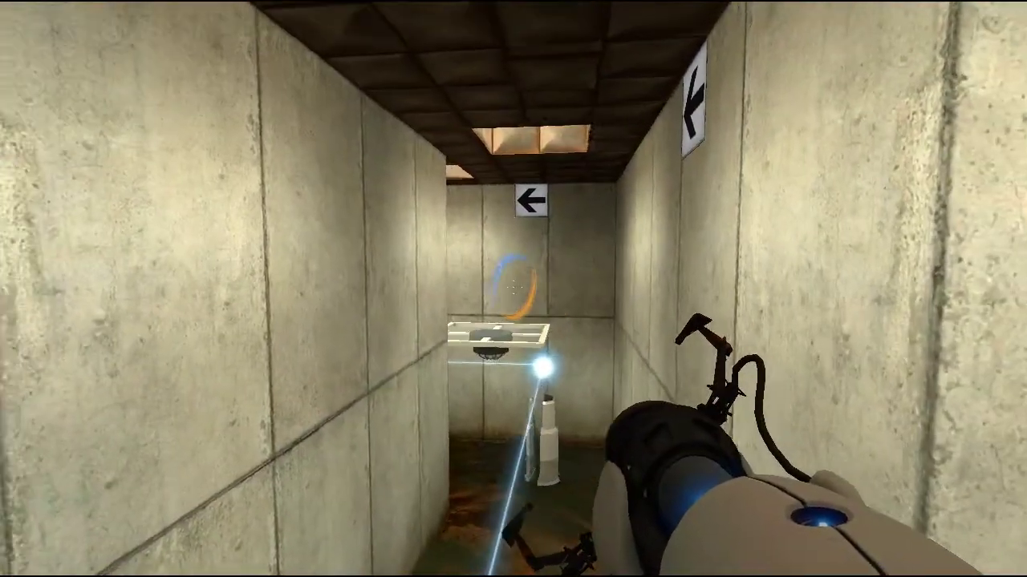
key("w")
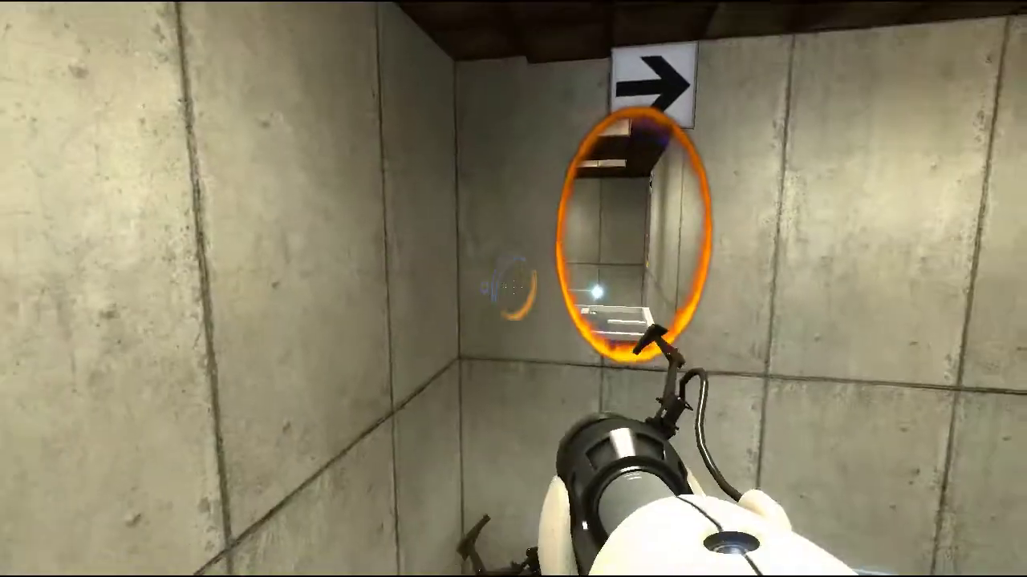
key("w")
key("w")
- Place a blue portal on the corridor wall and pass through the orange portals into the laser room
left_click(514, 289)
key("w")
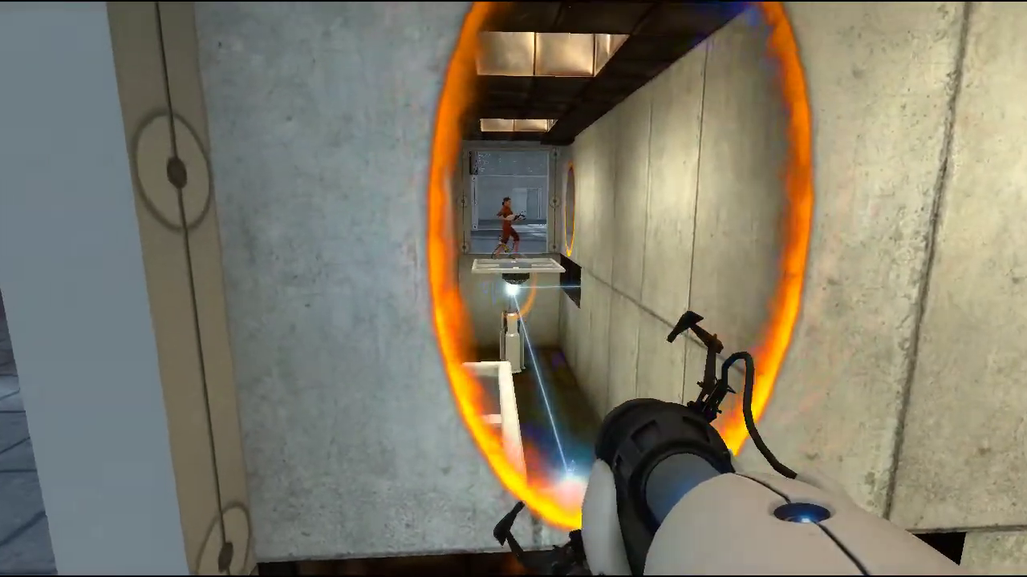
key("w")
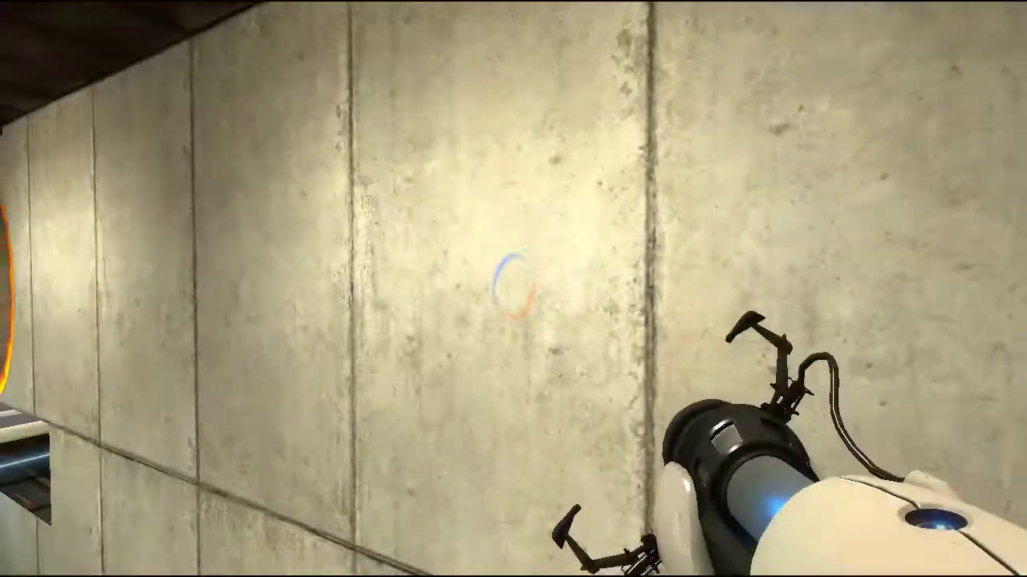
key("w")
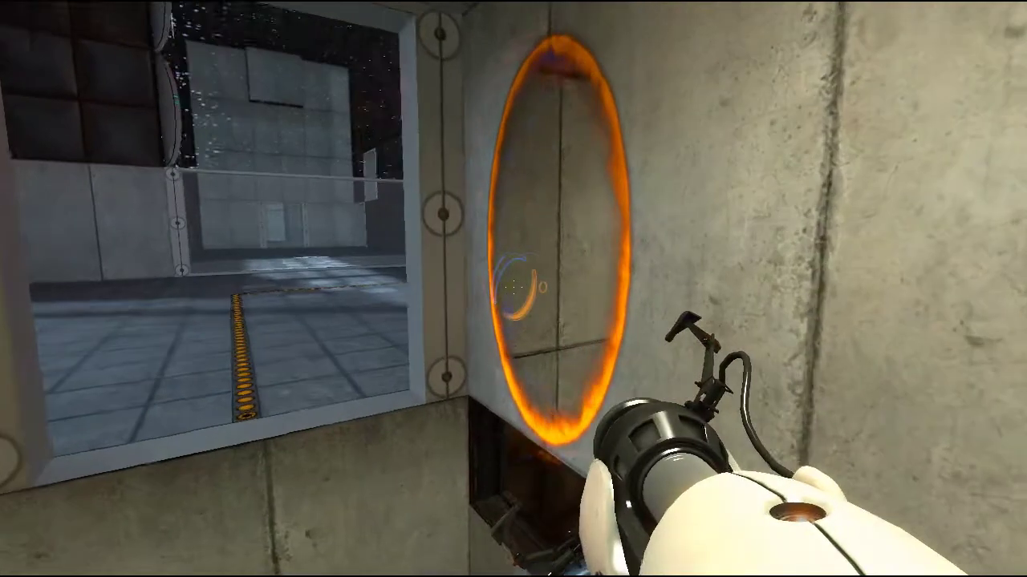
key("w")
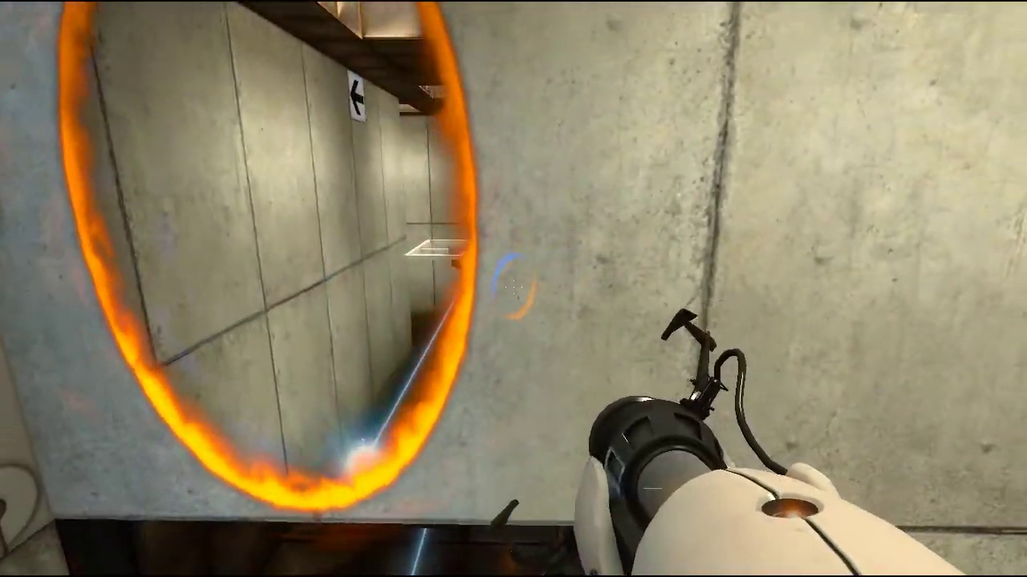
key("w")
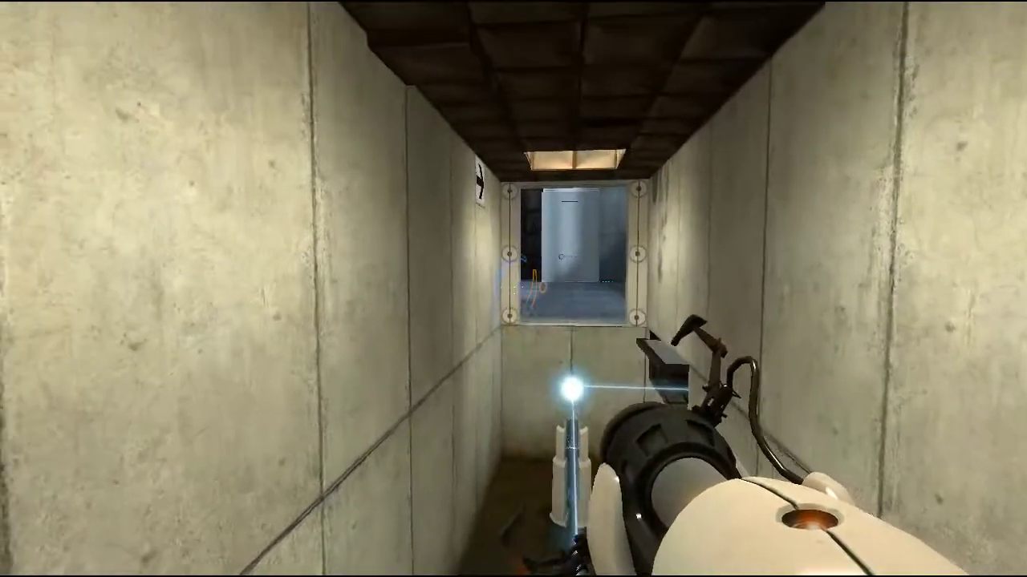
- Pair blue and orange portals on the side walls, moving the blue one to the right wall
left_click(513, 289)
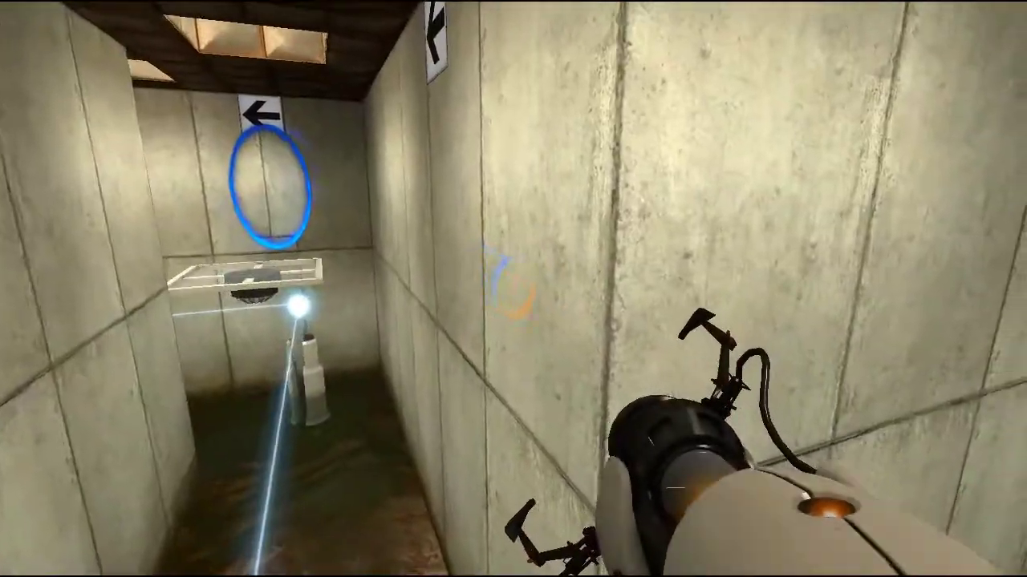
left_click(513, 289)
right_click(513, 288)
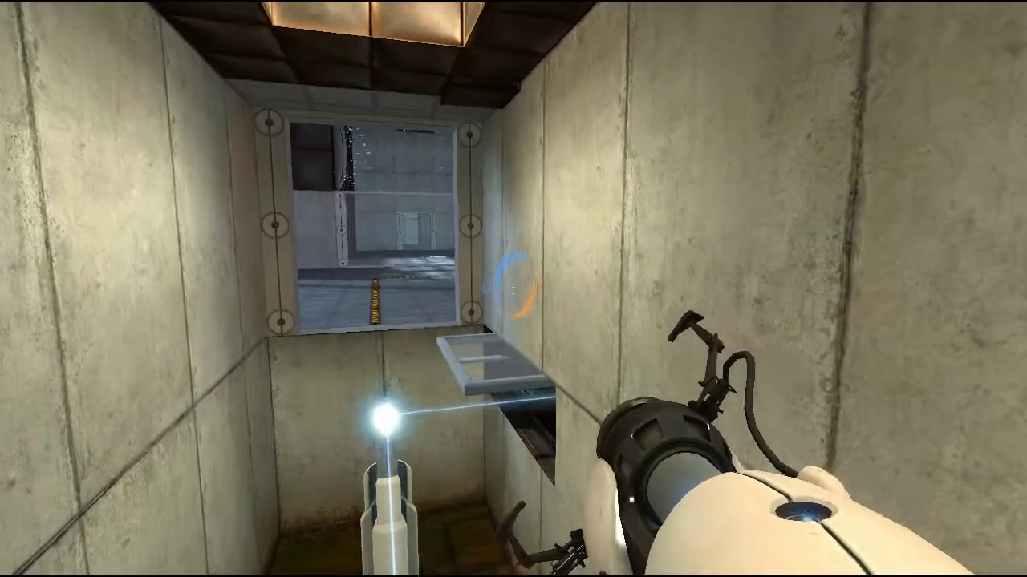
left_click(513, 288)
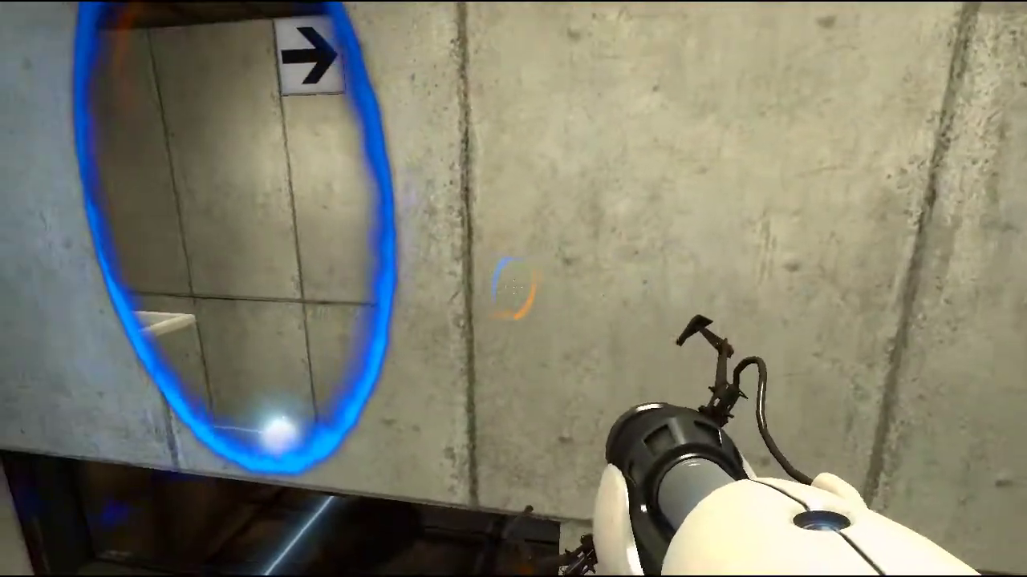
key("w")
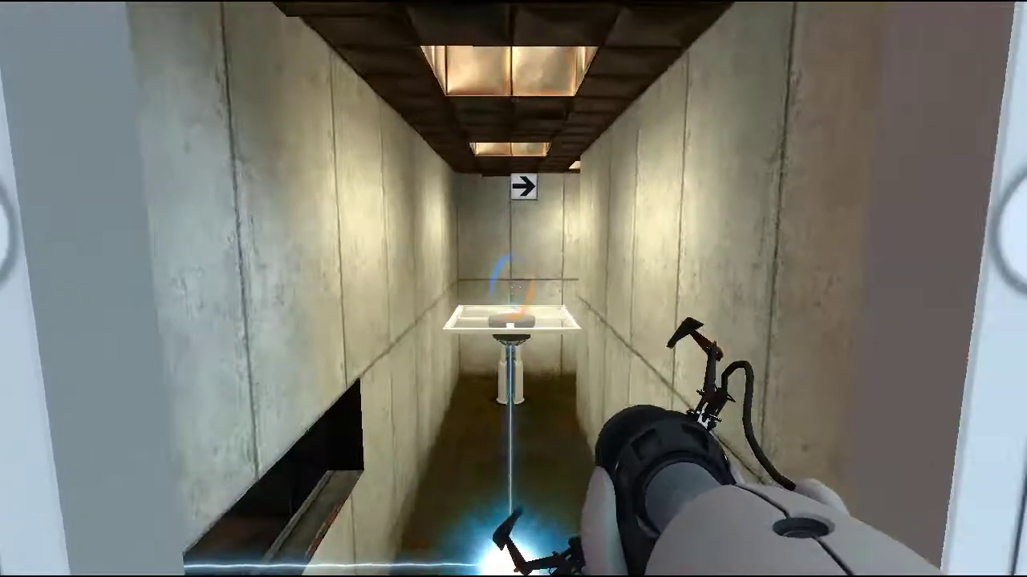
- Link far-wall blue and left-wall orange portals and pass through into the main chamber
left_click(513, 288)
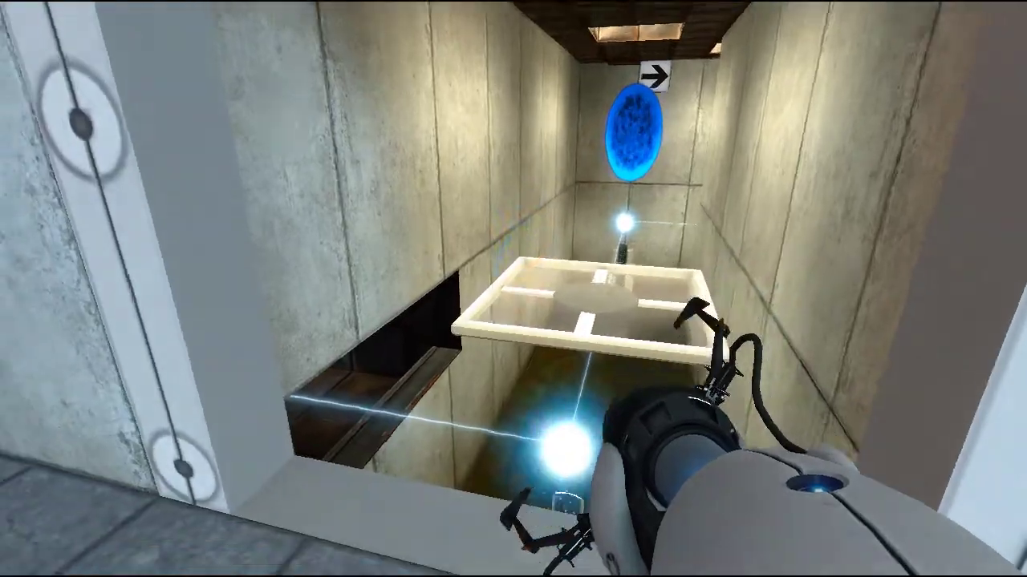
right_click(513, 289)
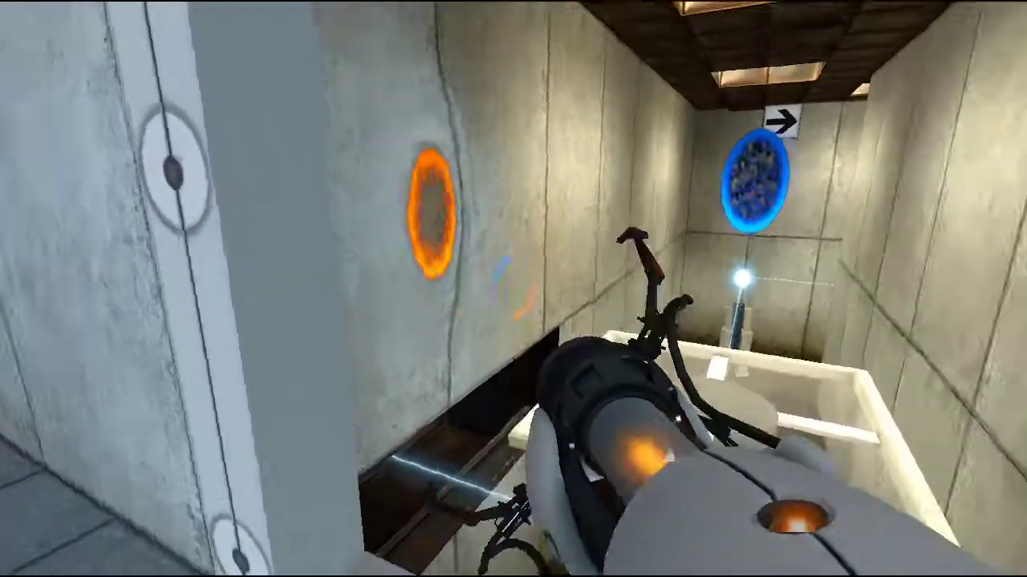
key("w")
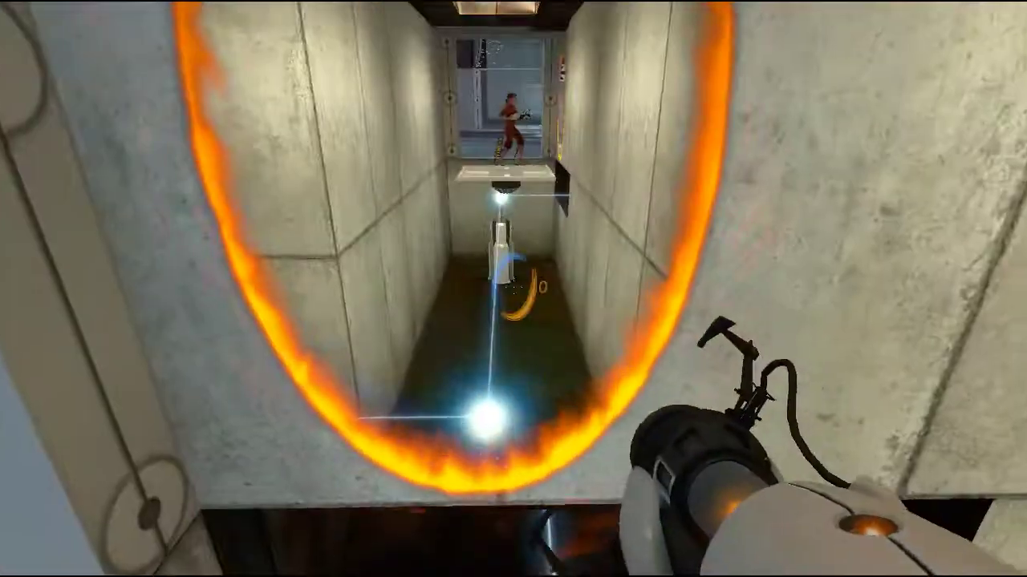
key("w")
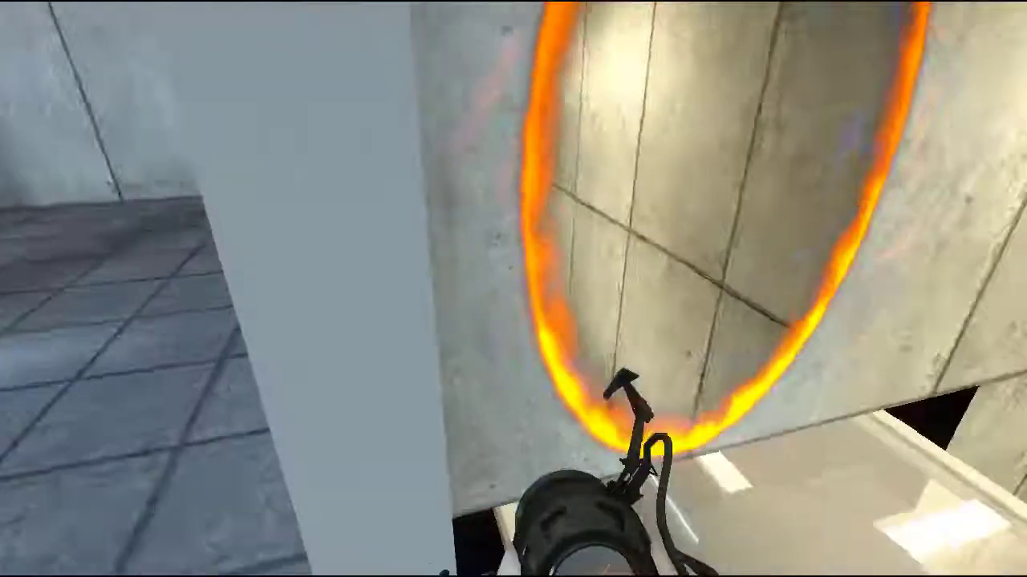
left_click(513, 289)
key("w")
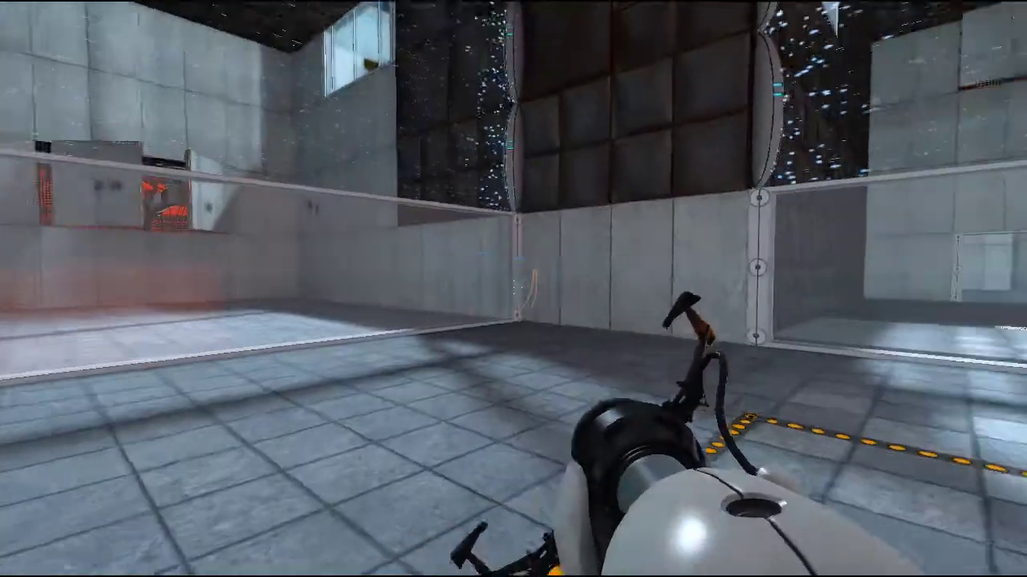
- Head down the laser corridor, place a blue far-wall portal, and pass through the orange portal
key("w")
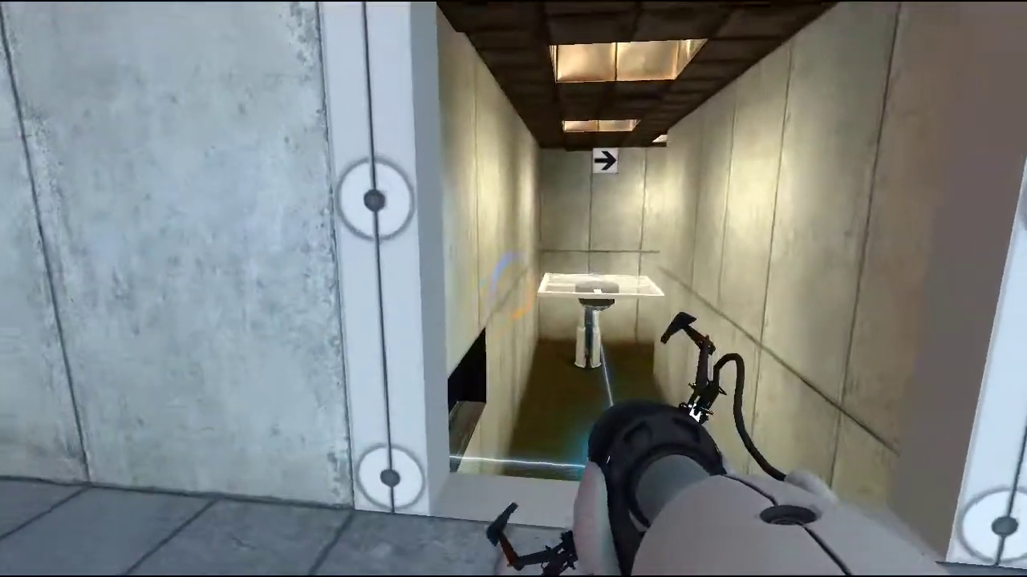
key("w")
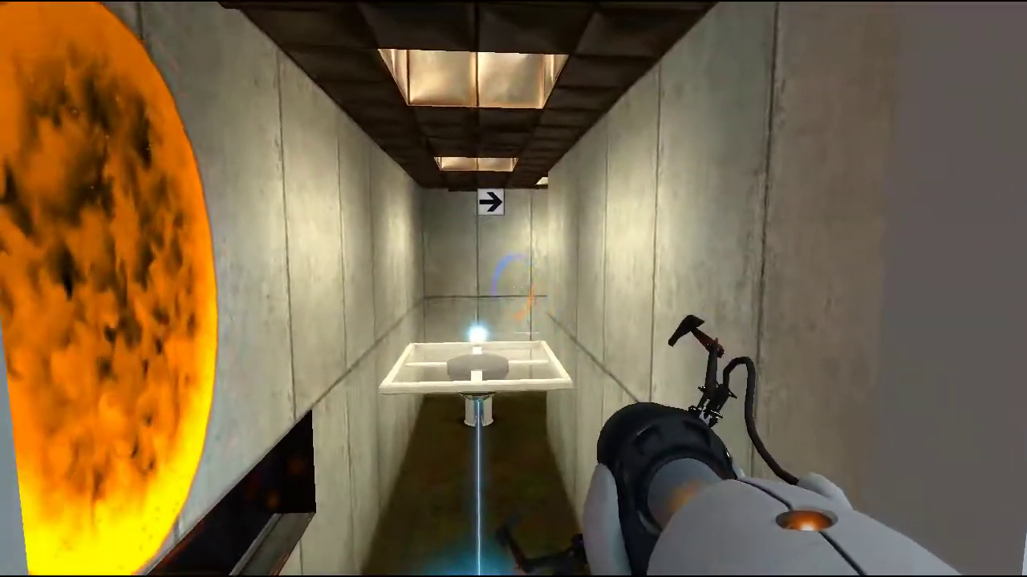
key("w")
left_click(513, 289)
key("w")
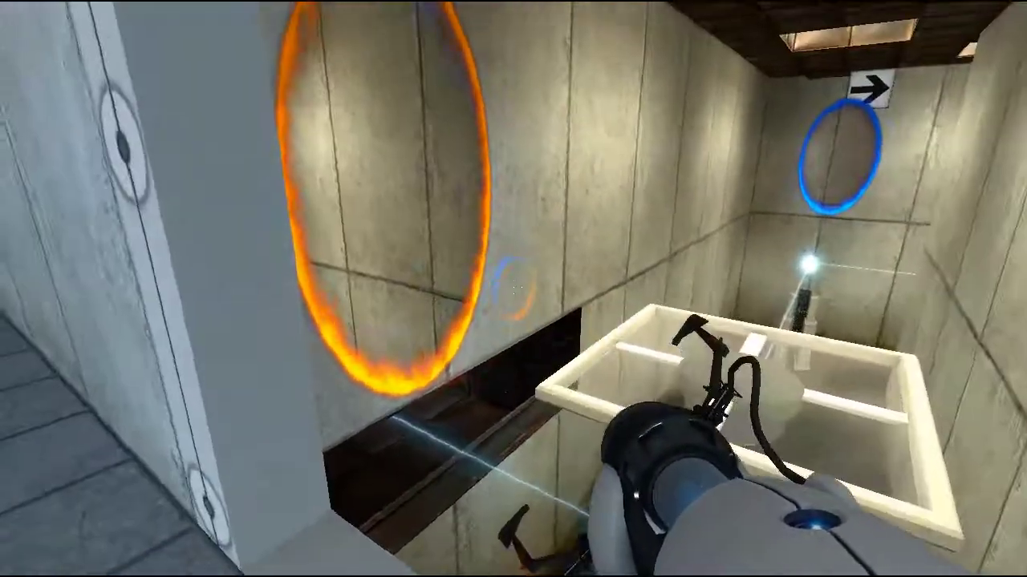
key("w")
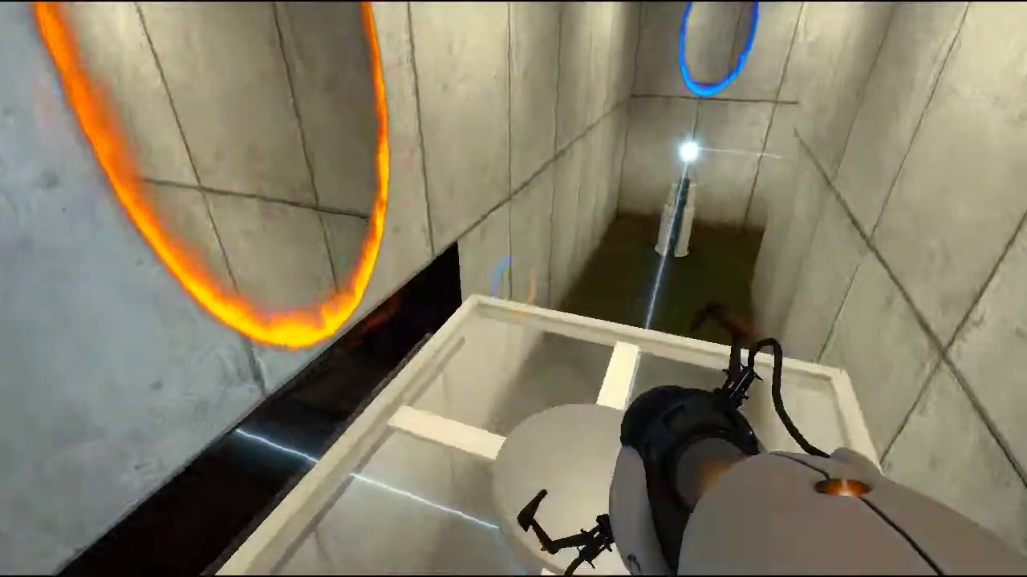
key("w")
key("w")
- Walk past the glass-floored frame and through the blue wall portal into the corridor
key("w")
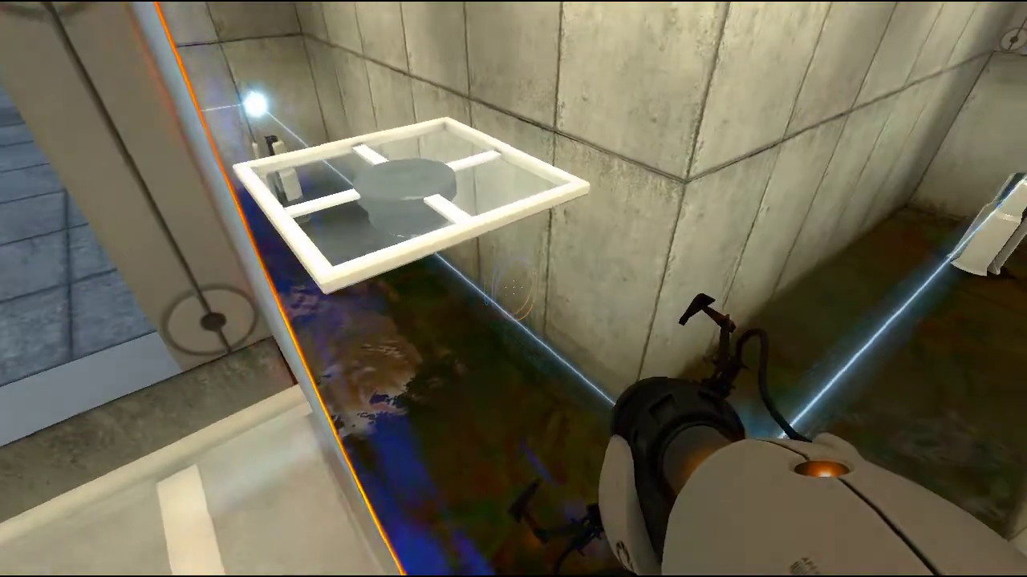
key("w")
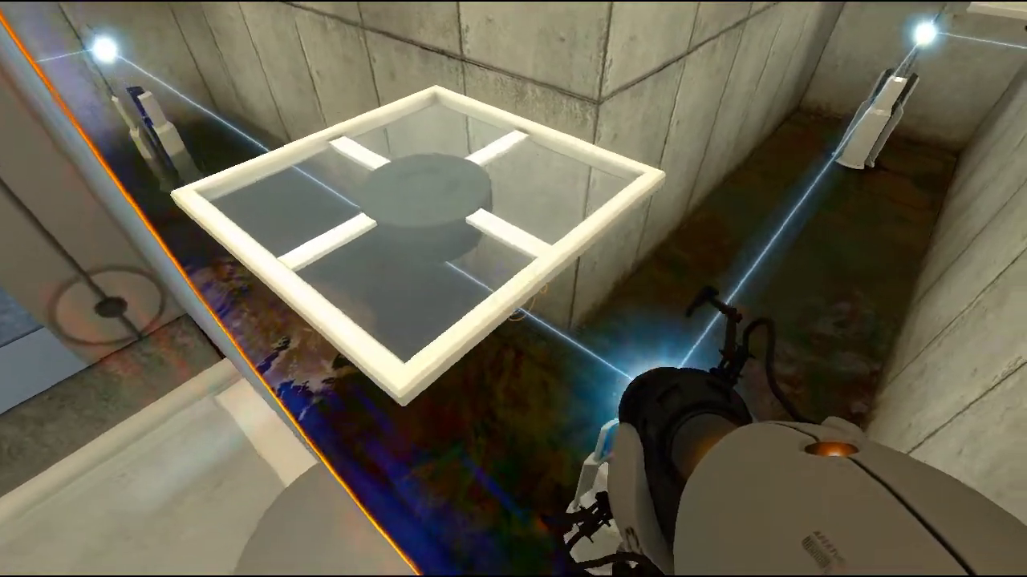
key("w")
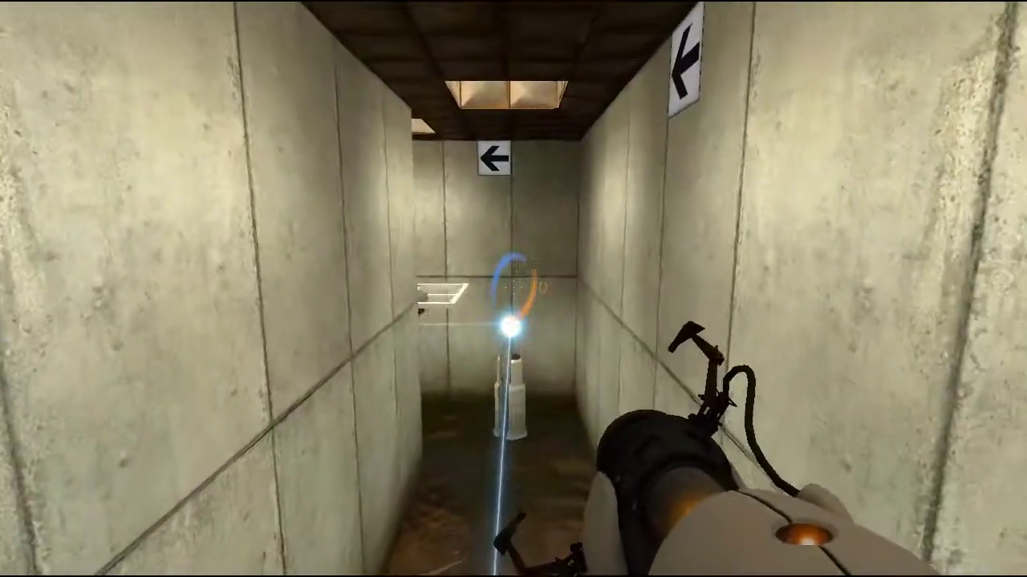
key("w")
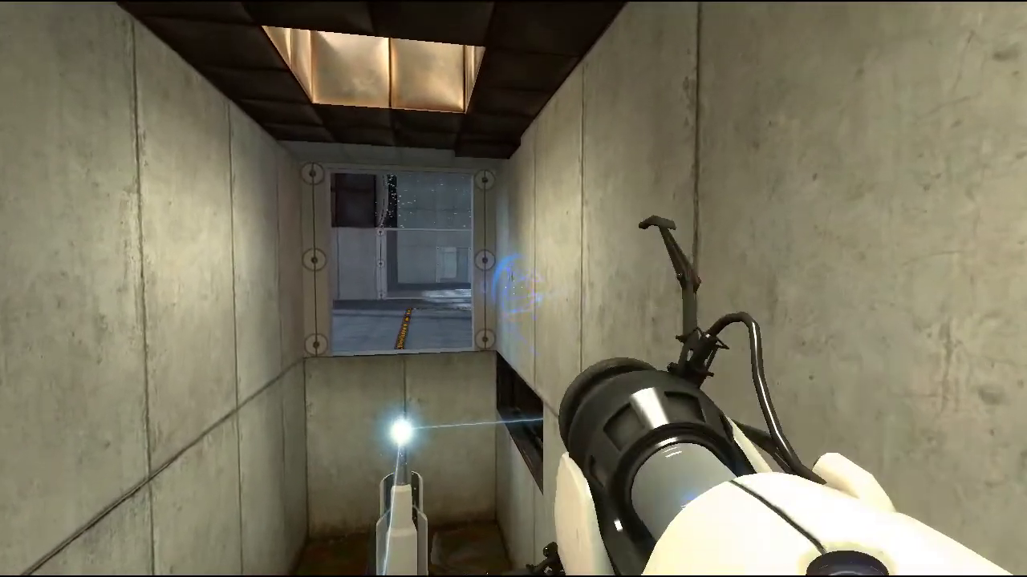
key("w")
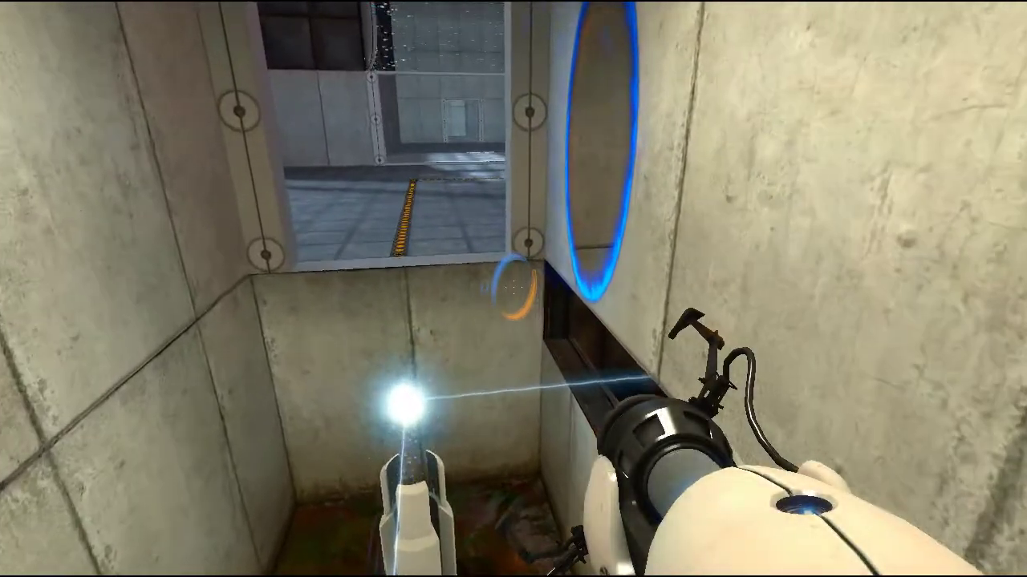
key("w")
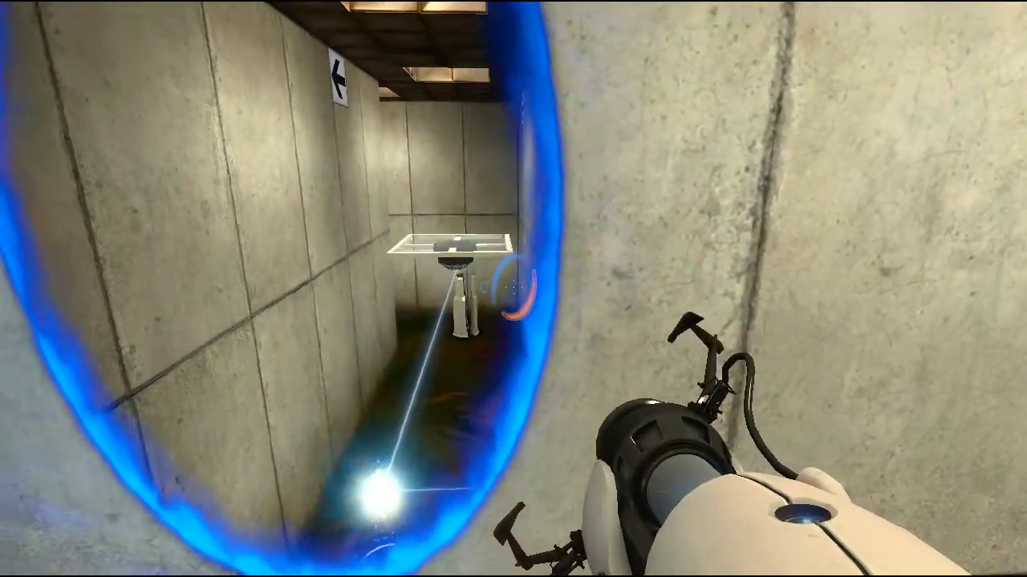
key("w")
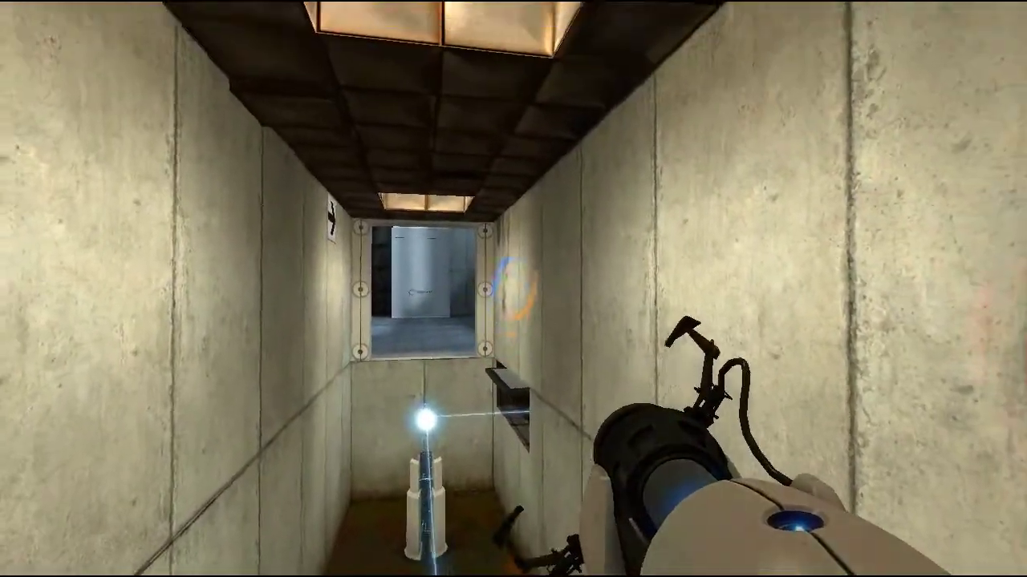
- Cross the small pedestal room via right-wall orange and wall blue portals into the tiled room
right_click(513, 289)
key("w")
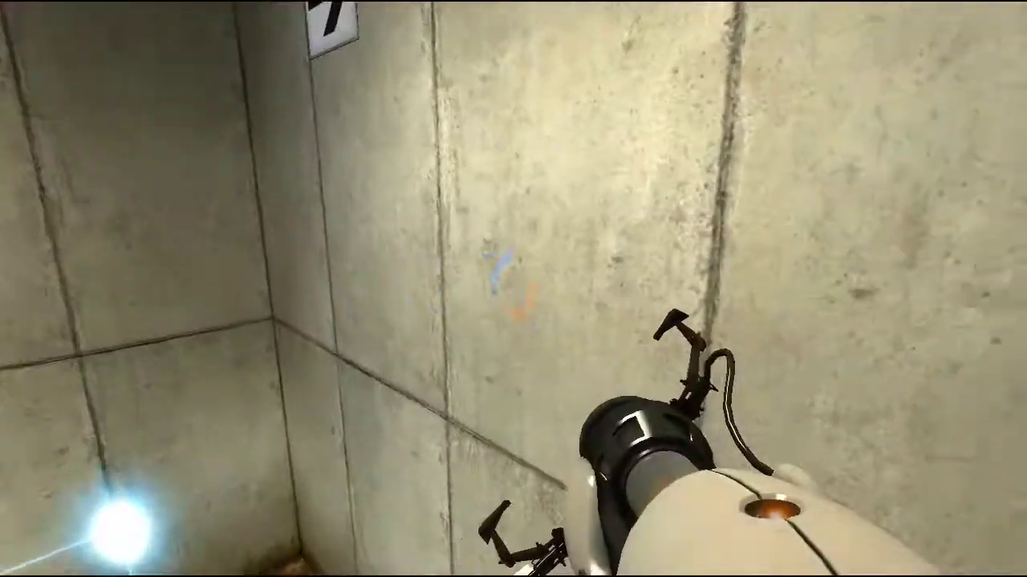
left_click(513, 289)
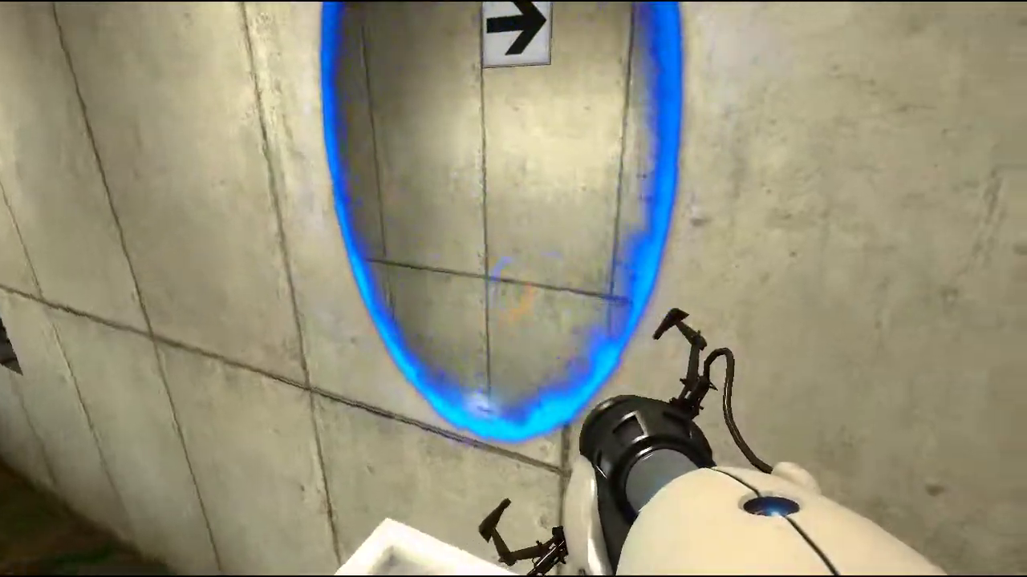
key("w")
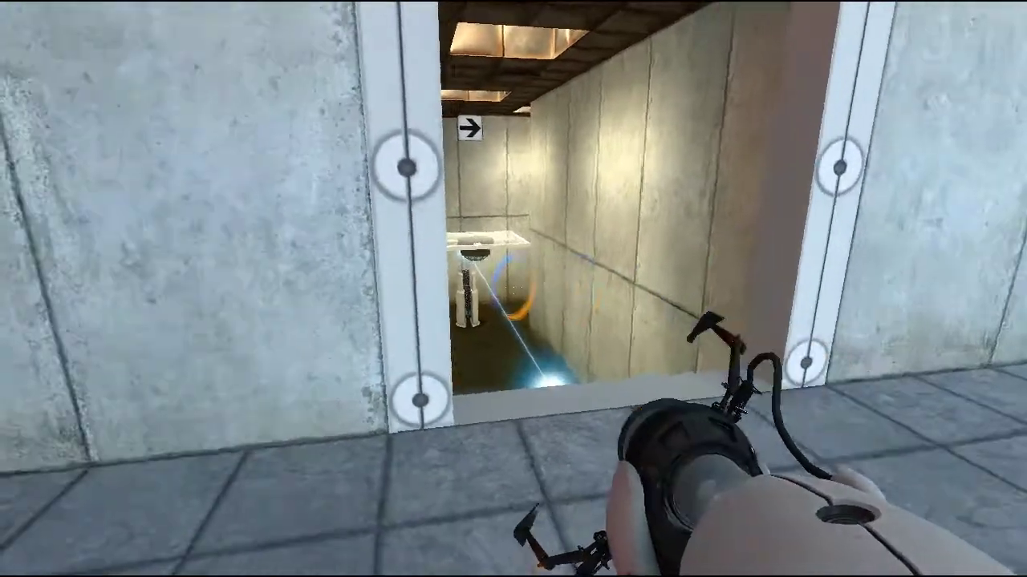
- Place new corridor portals, orange on the far wall and by the doorway, blue on the left wall
key("w")
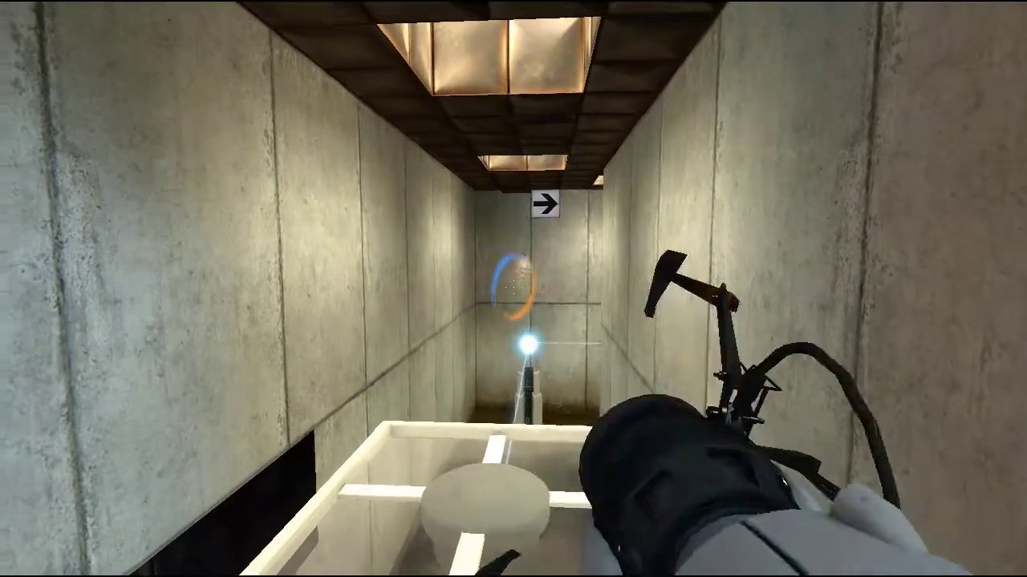
right_click(514, 288)
left_click(513, 289)
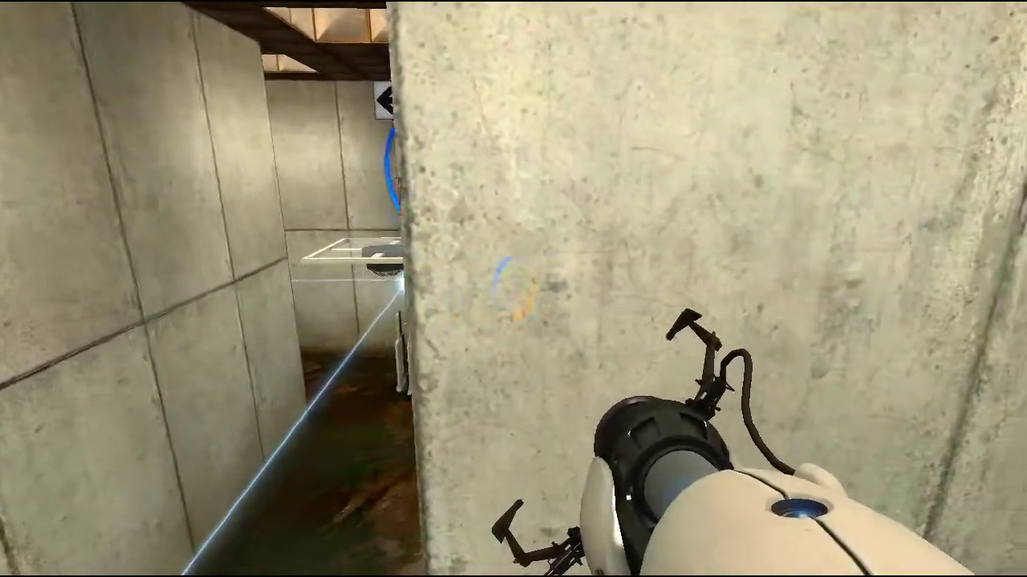
right_click(514, 289)
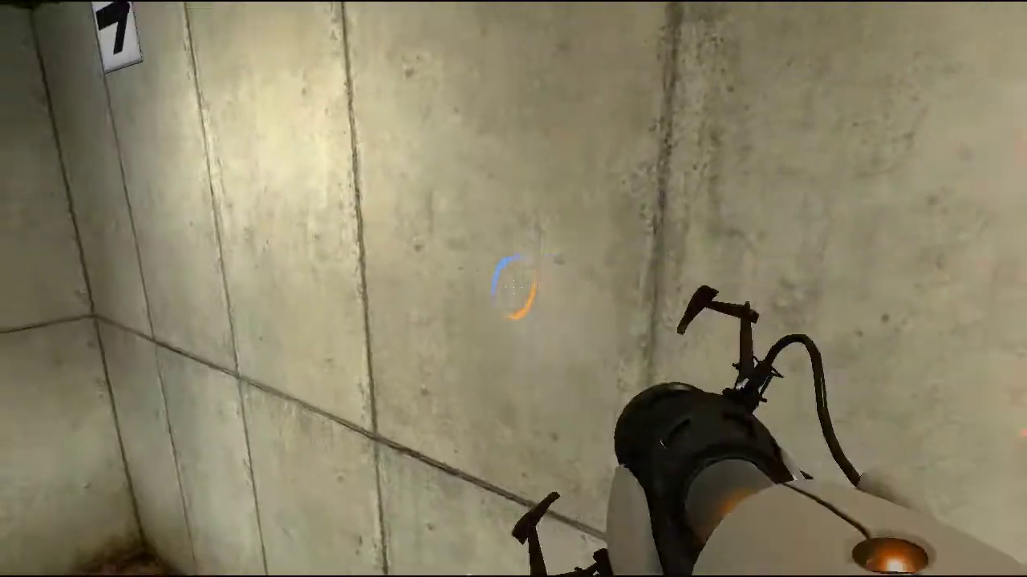
right_click(513, 289)
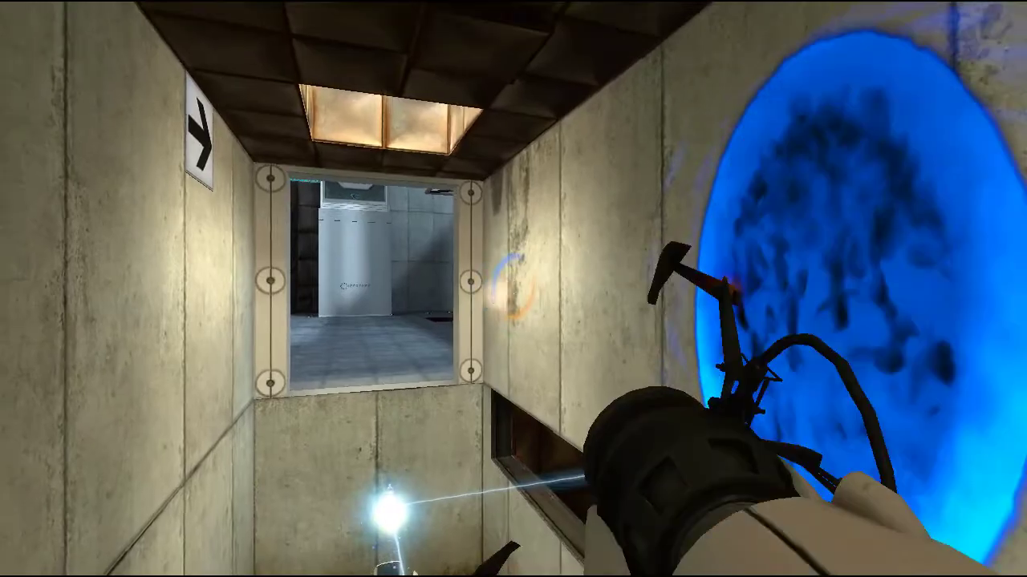
right_click(514, 289)
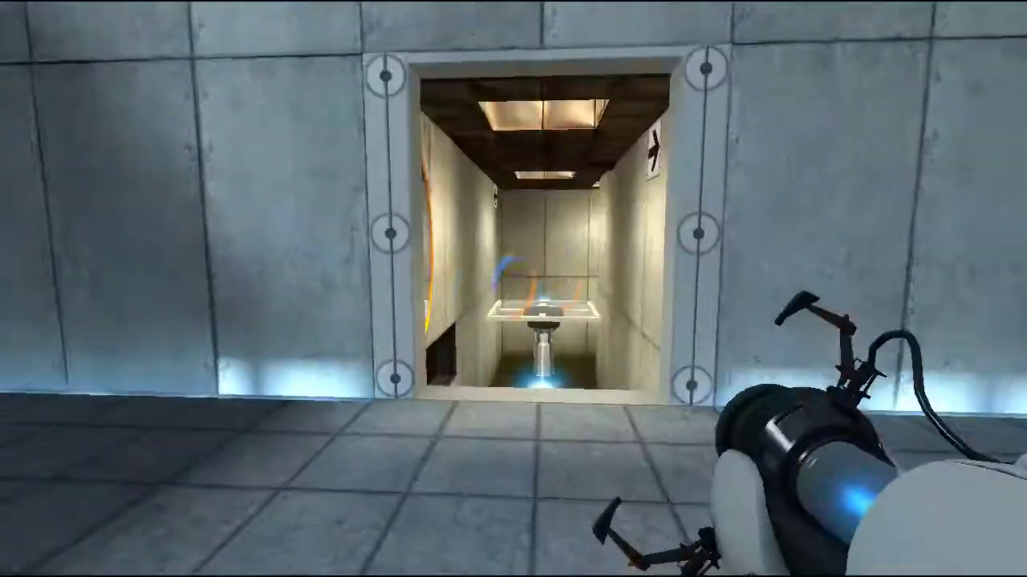
- Drop into the pit and pass through an orange floor portal into the pedestal rooms
key("w")
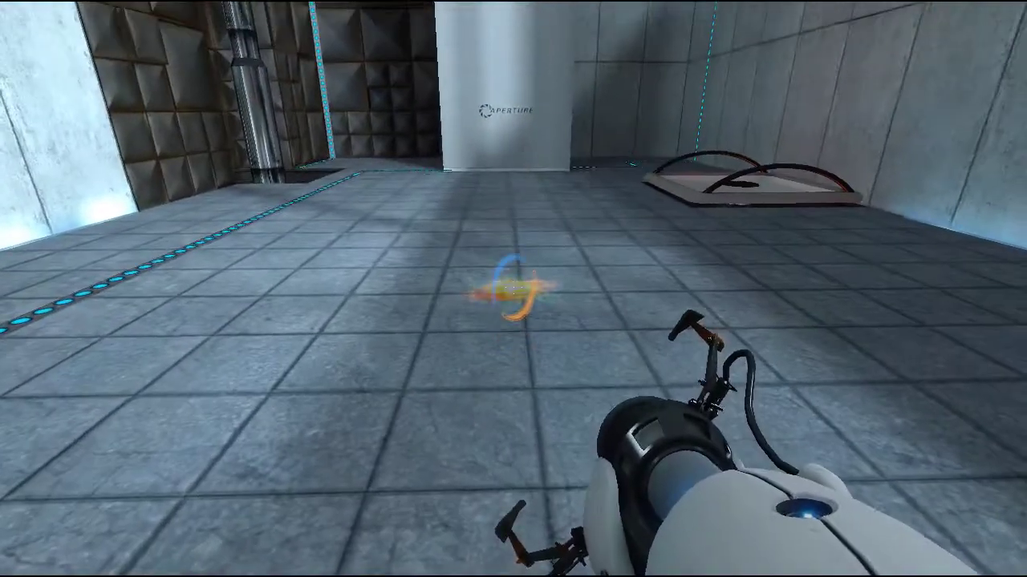
right_click(514, 288)
key("w")
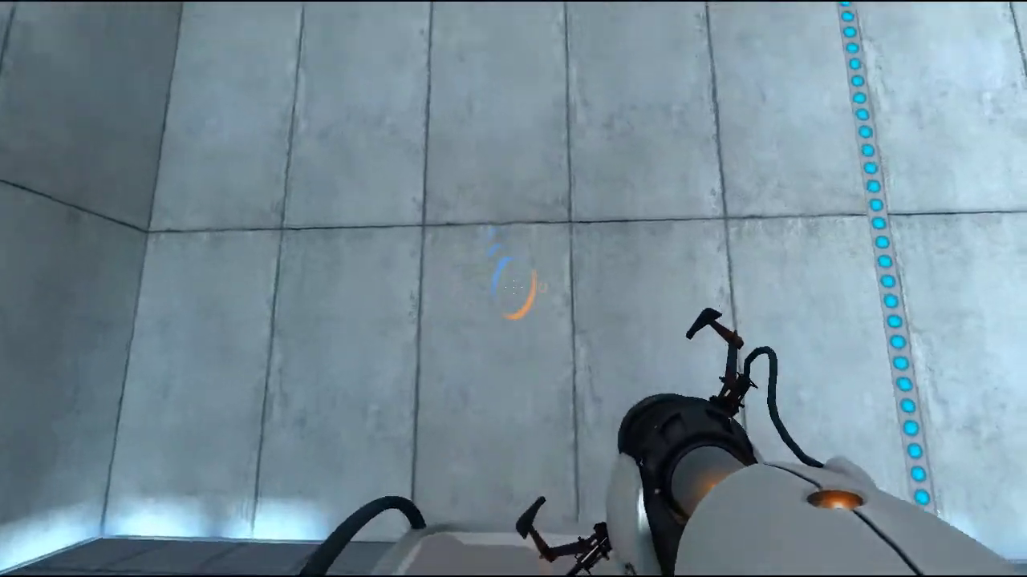
key("w")
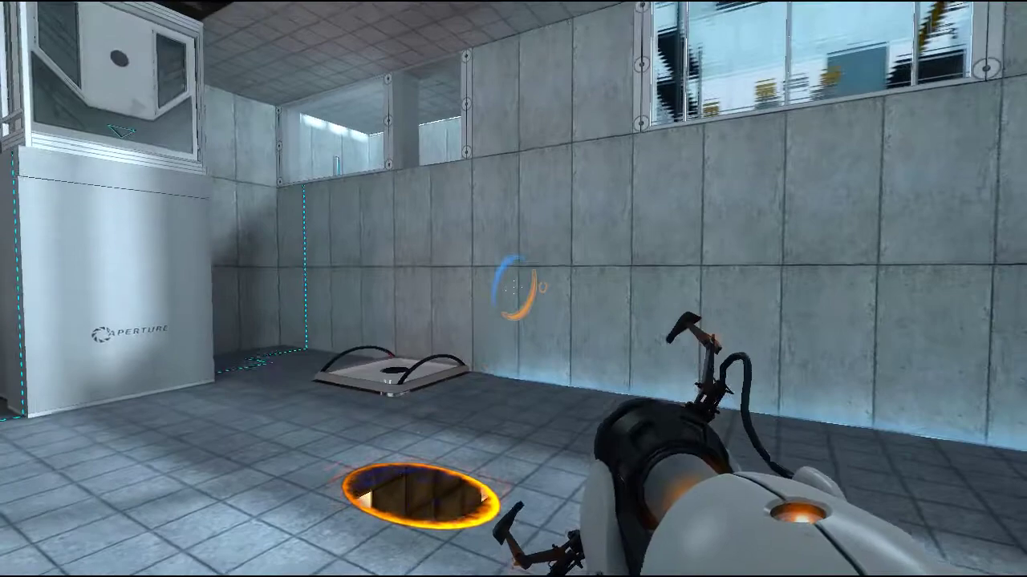
key("w")
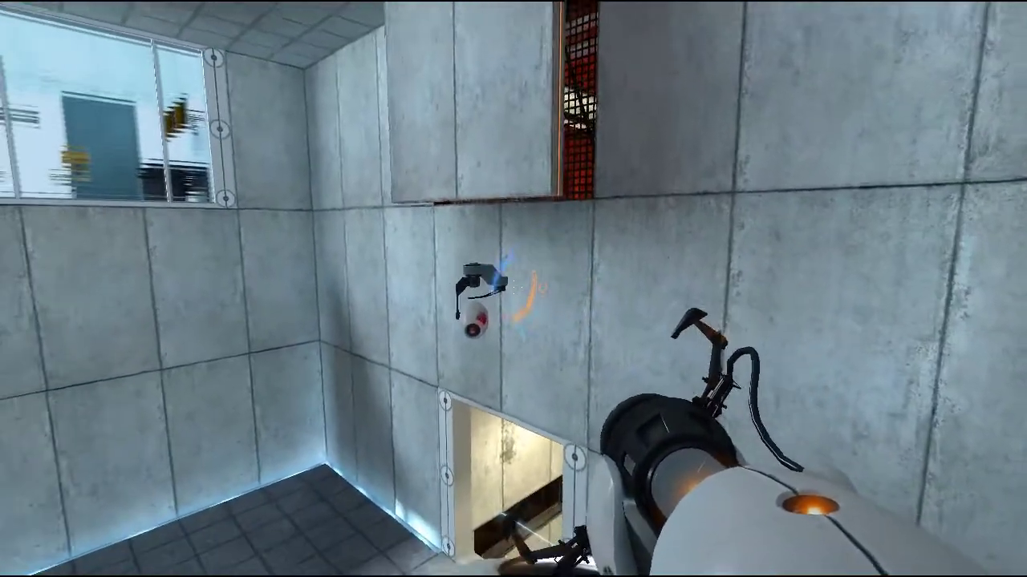
key("w")
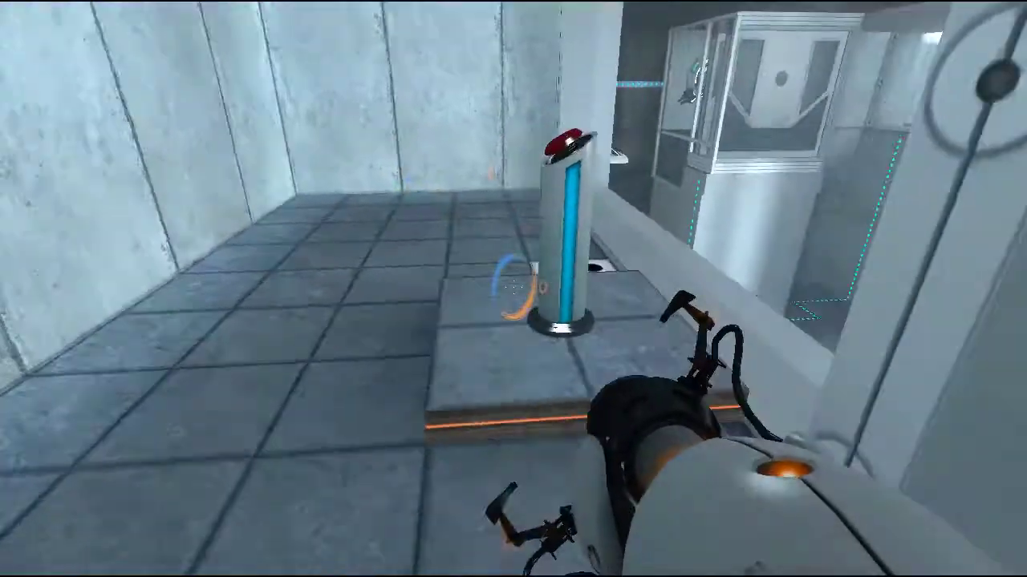
- Line up beside the raised step, portal up through the floor, and press the red pedestal button
key("w")
key("s")
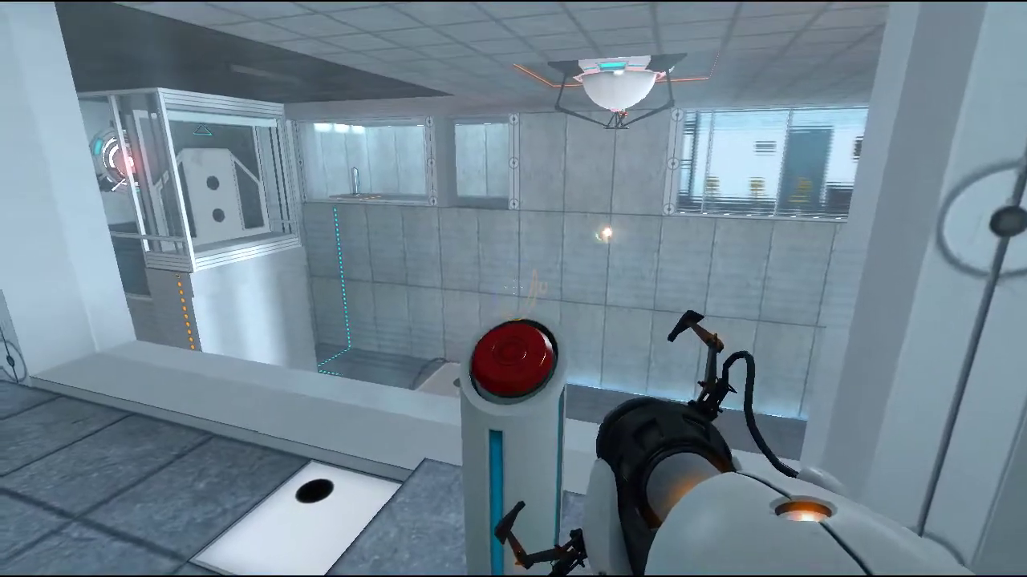
key("w")
right_click(513, 289)
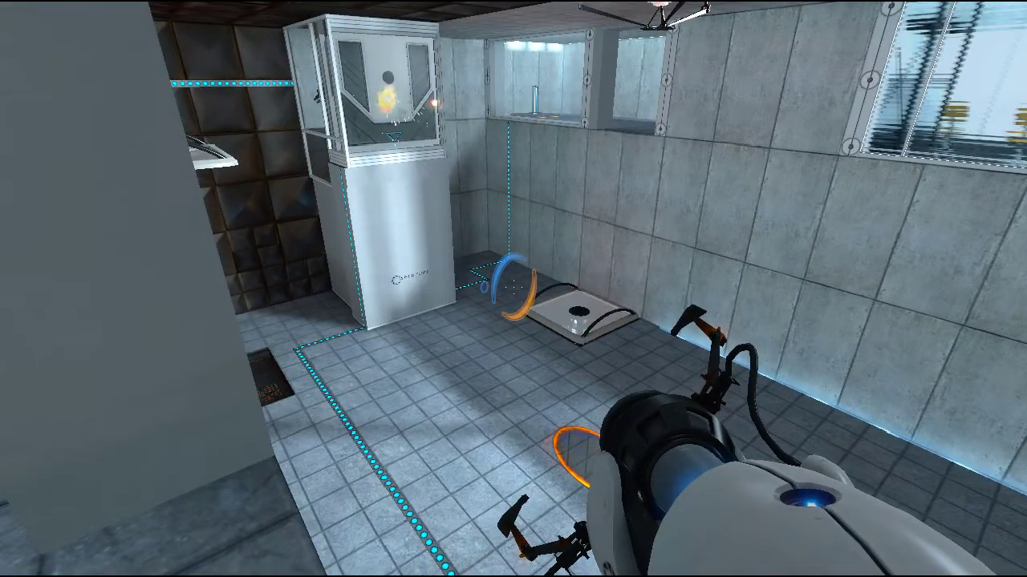
key("w")
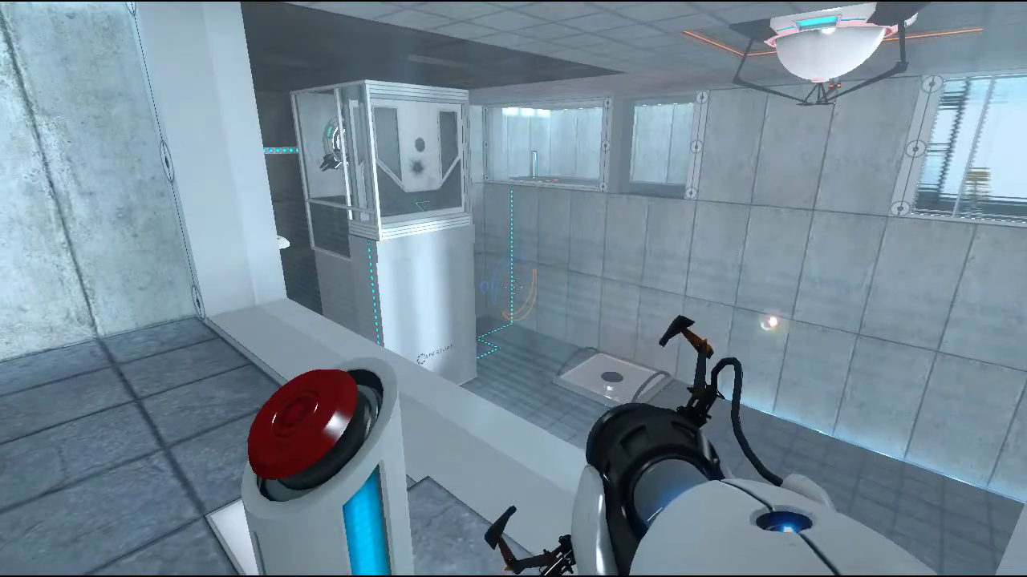
key("w")
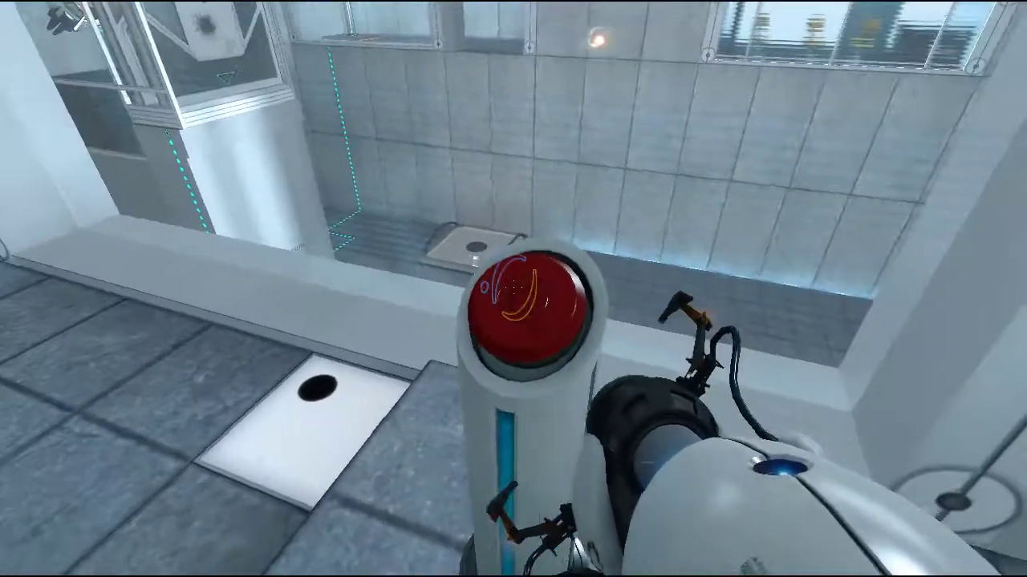
key("e")
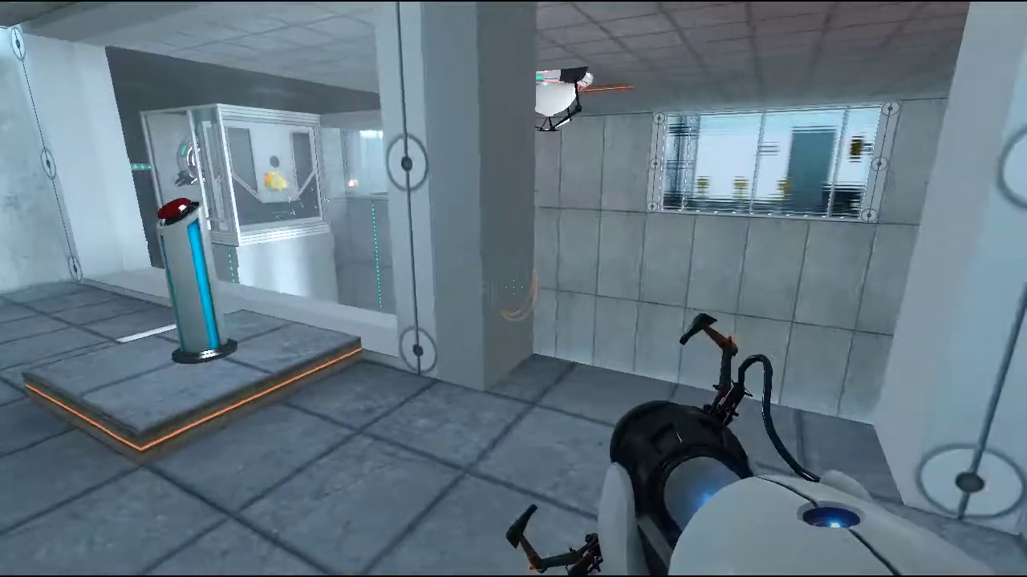
- Pair an orange portal with a blue concrete-wall portal and walk into the floor button room
right_click(513, 289)
left_click(513, 288)
key("w")
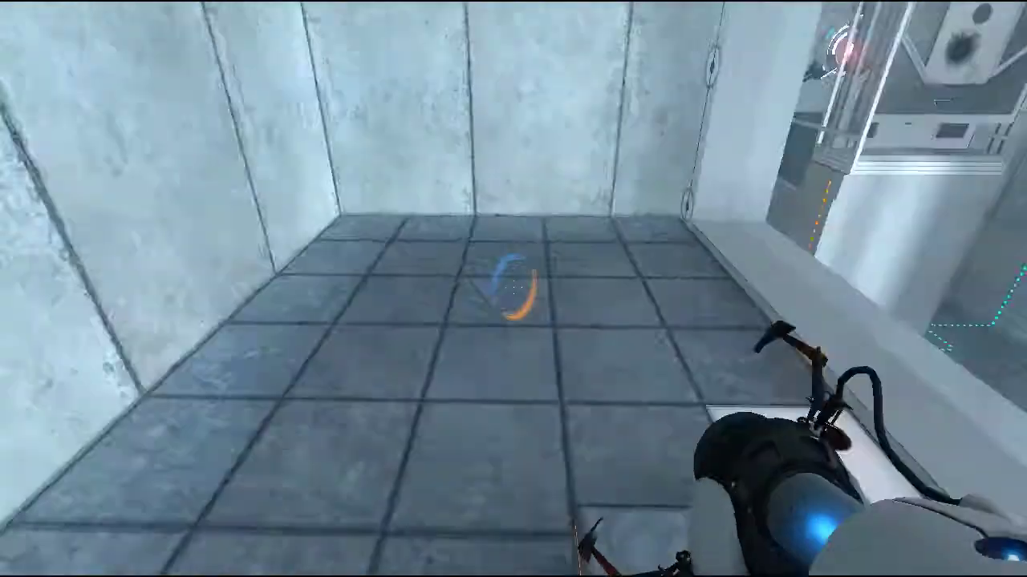
key("w")
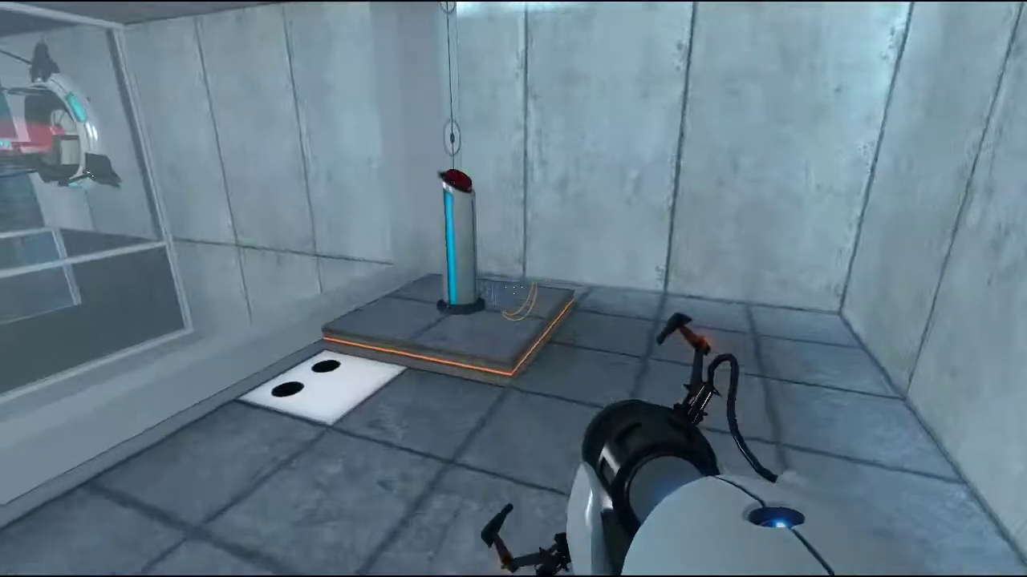
key("w")
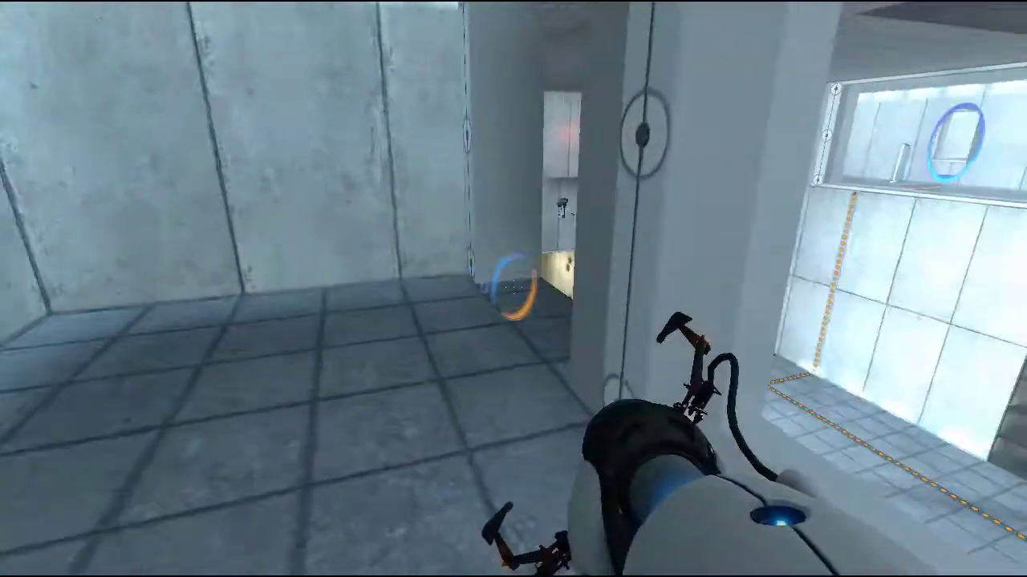
- Place an orange floor portal and jump in to launch onto the far ledge
right_click(513, 289)
key("w")
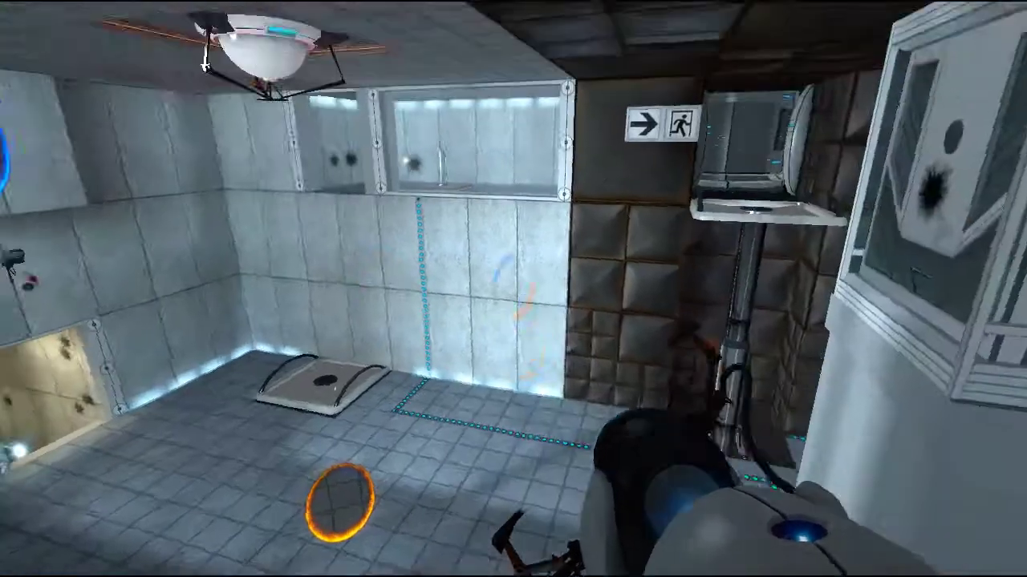
key("w")
key("w")
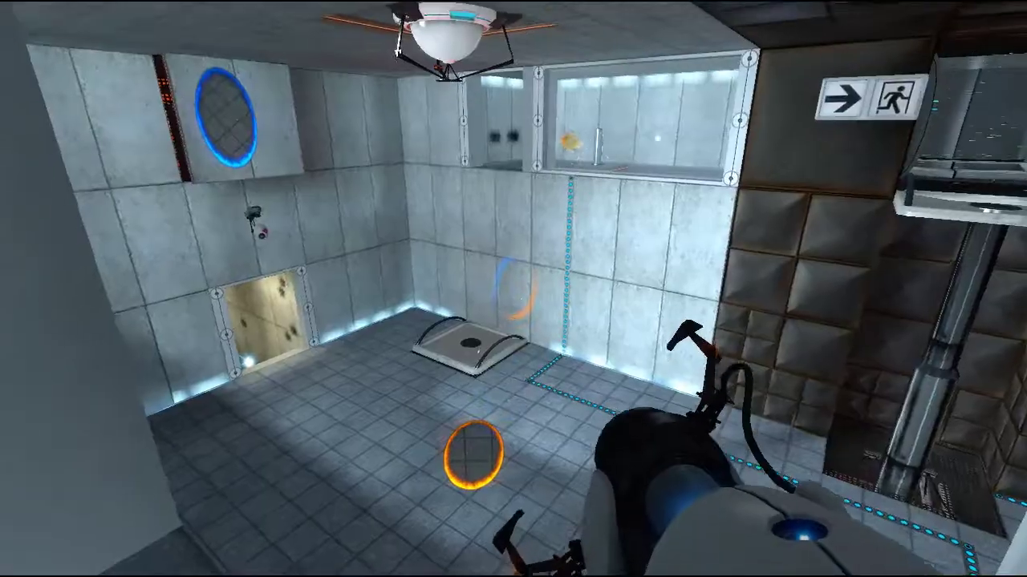
key("w")
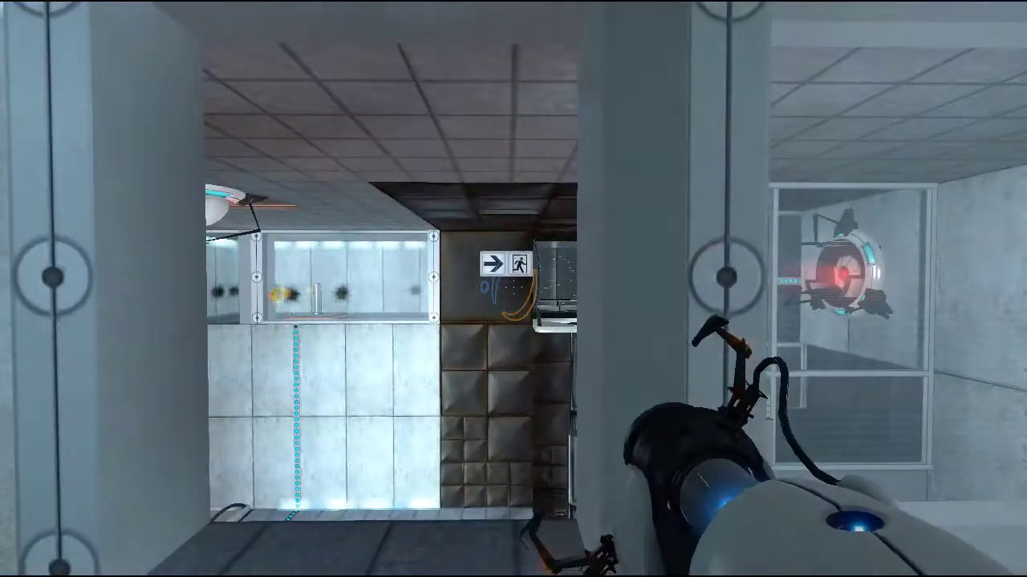
- Place an orange wall portal and a blue concrete-wall portal in the test room
right_click(513, 289)
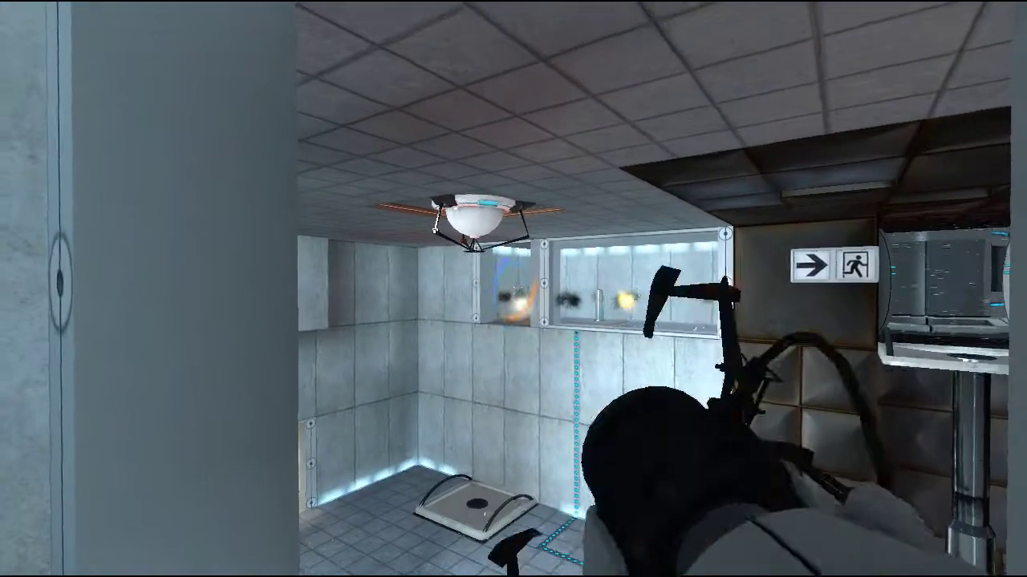
key("w")
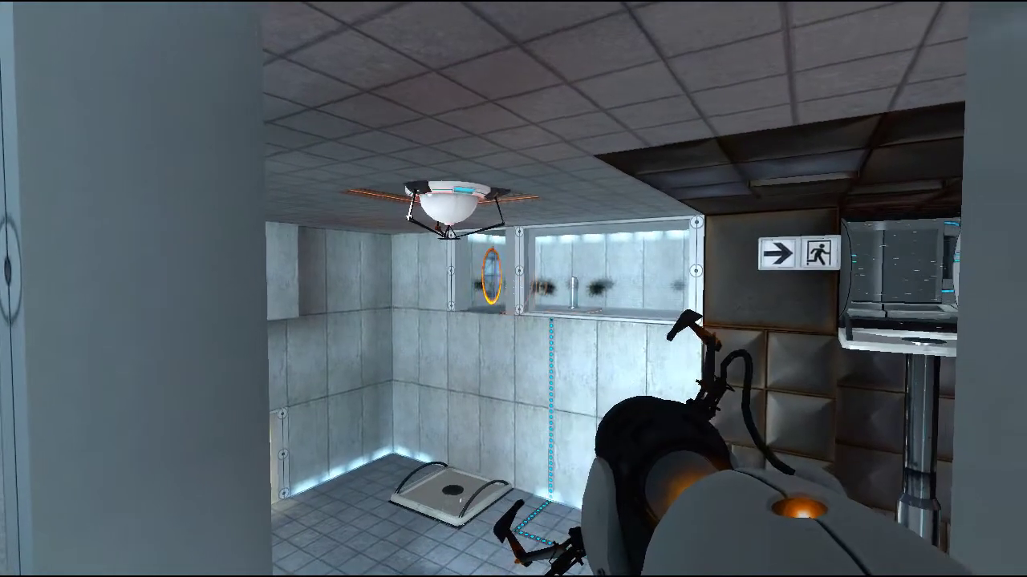
key("w")
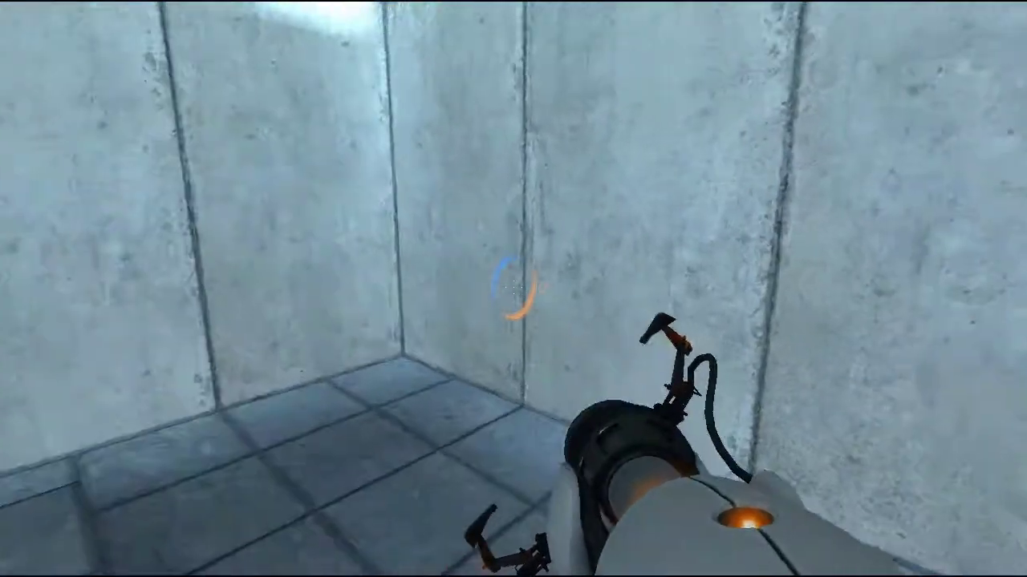
left_click(513, 289)
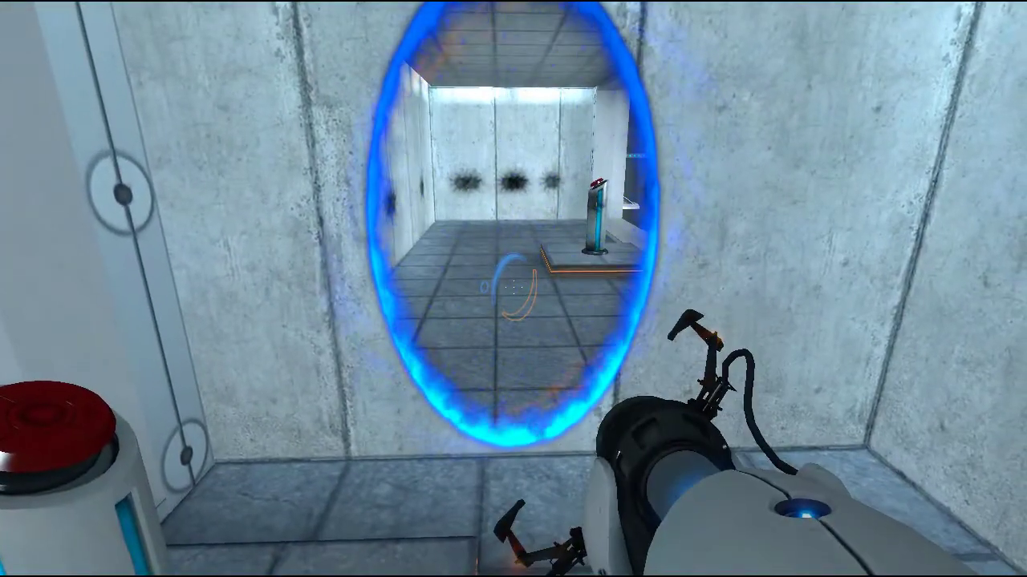
key("w")
key("w")
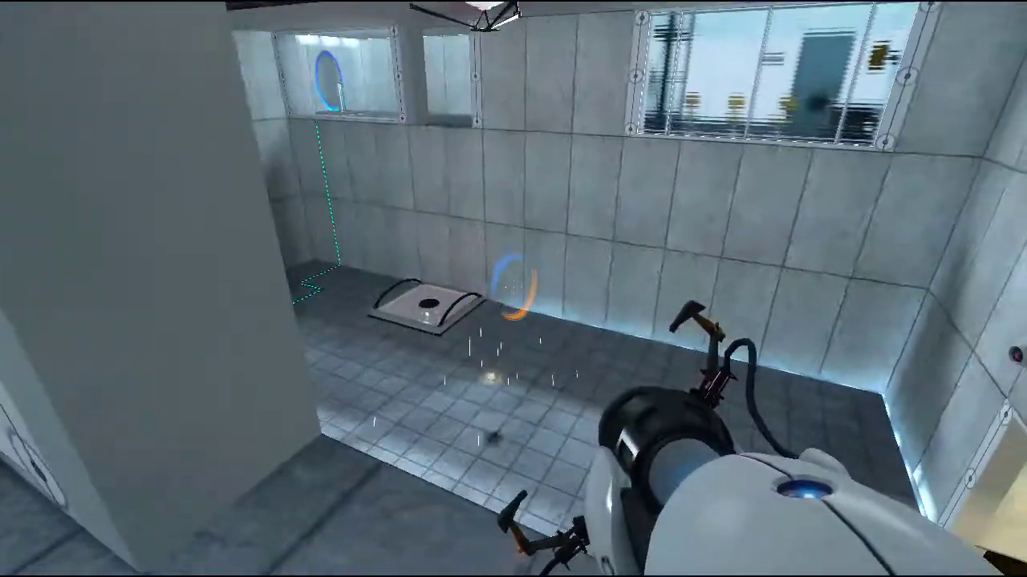
- Add an orange concrete-wall portal and come back through the blue portal past the button
key("a")
right_click(513, 289)
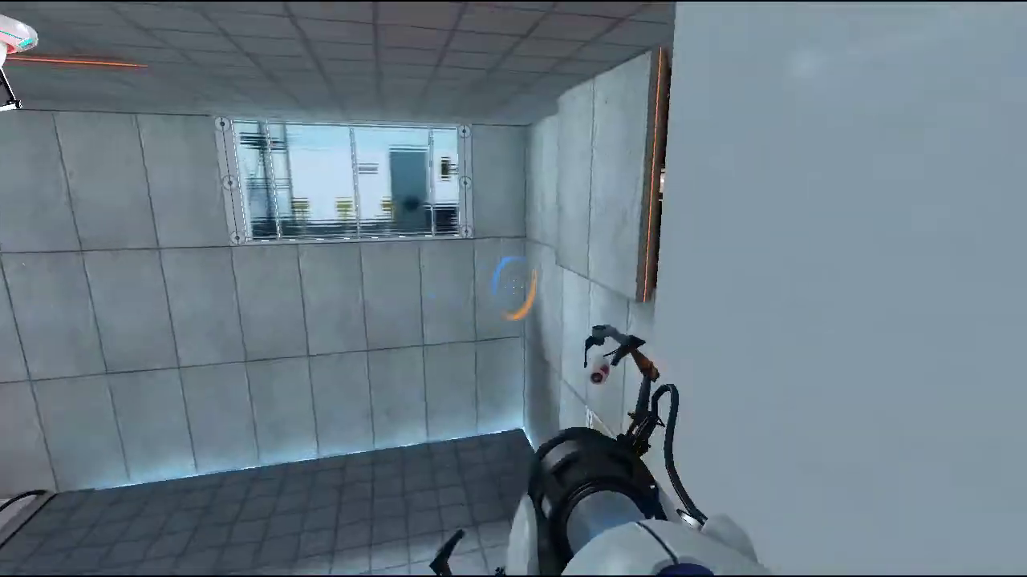
key("w")
key("w")
key("s")
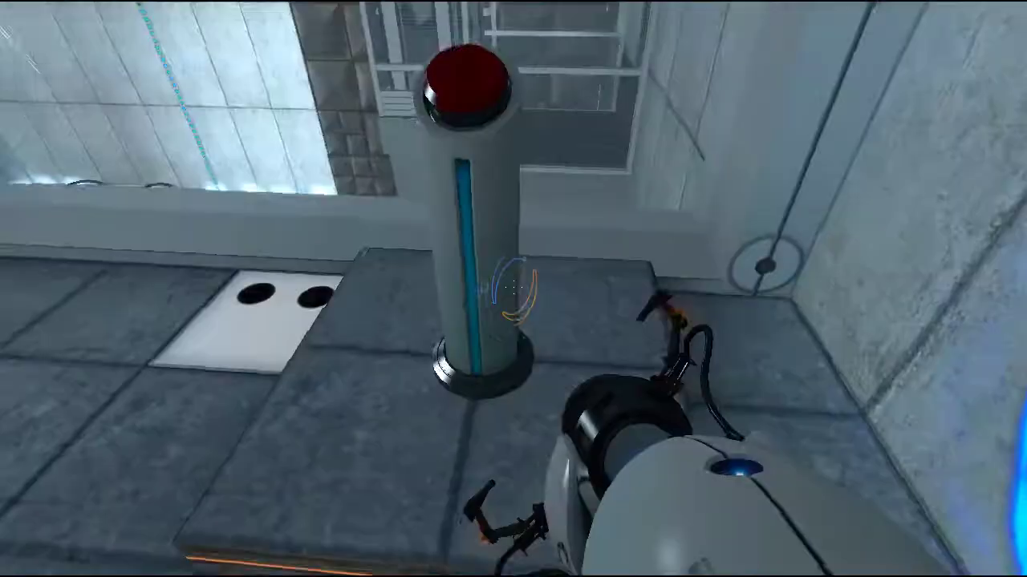
key("w")
key("w")
key("w")
- Open an orange floor portal, cross the room, and drop into it
key("w")
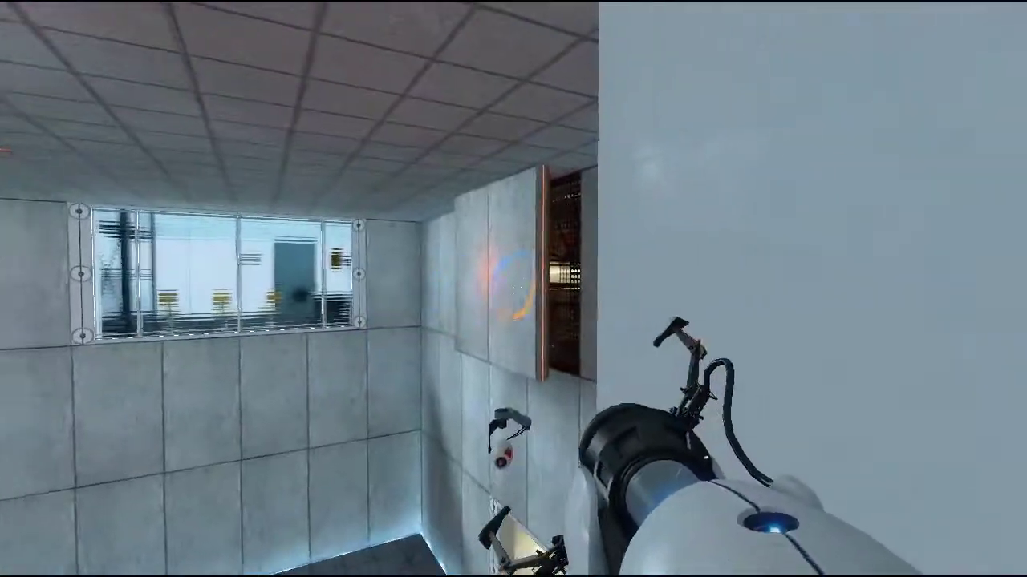
key("w")
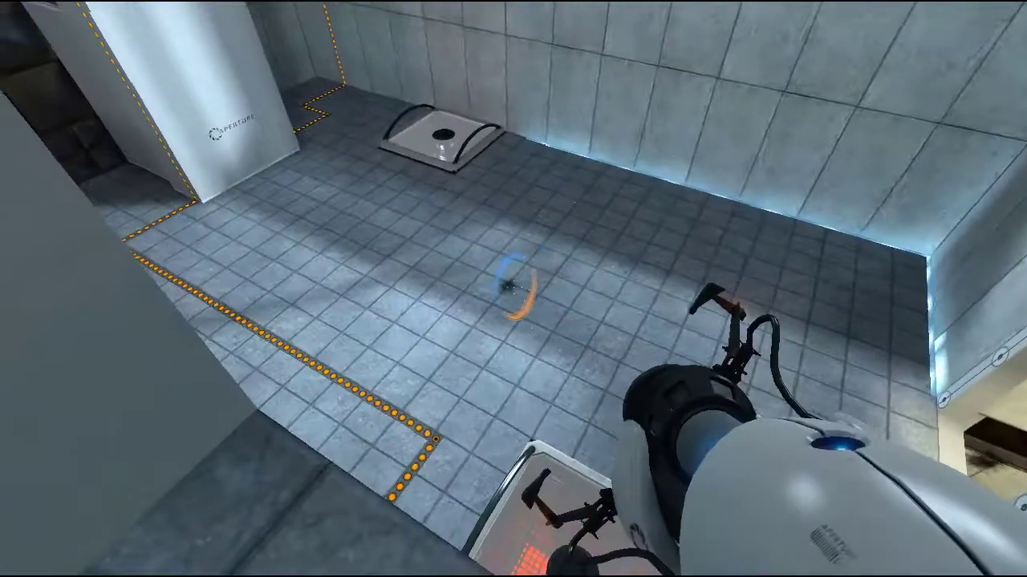
right_click(514, 288)
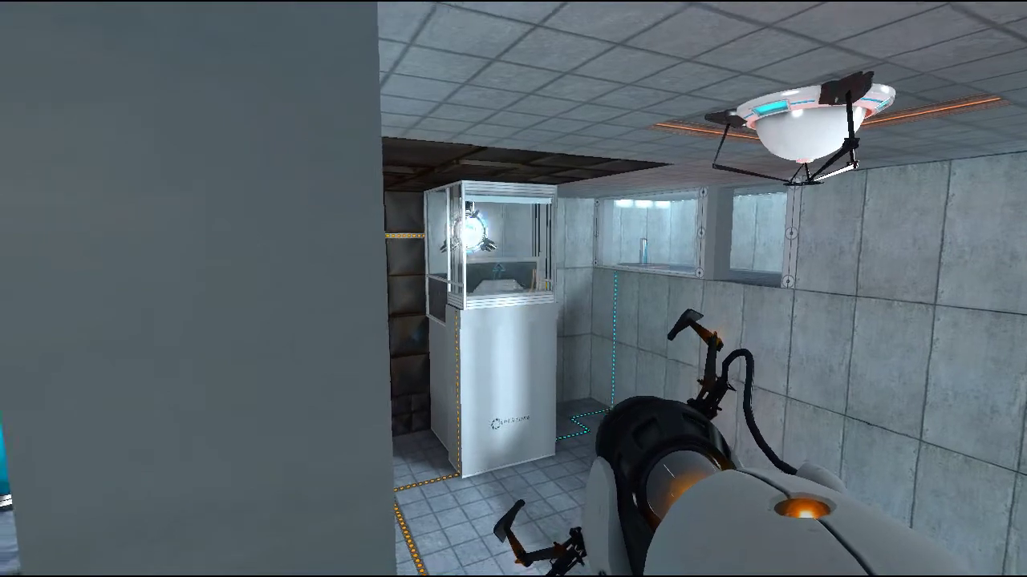
key("w")
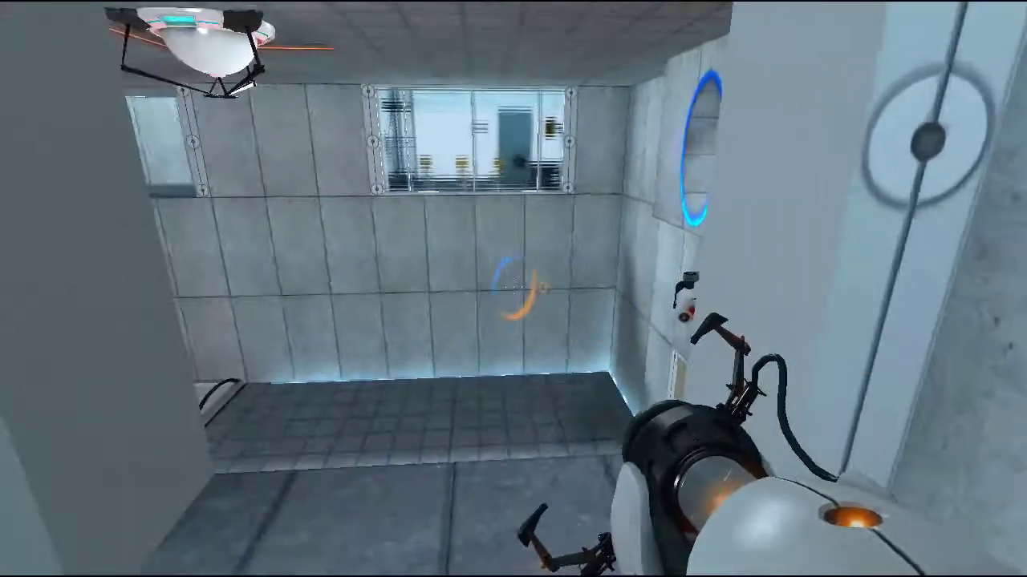
key("w")
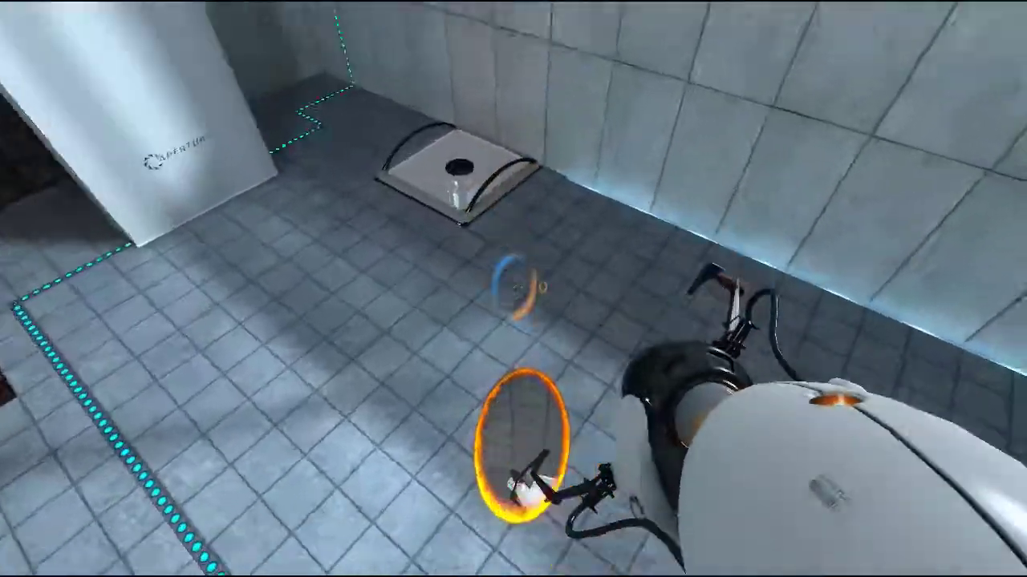
key("w")
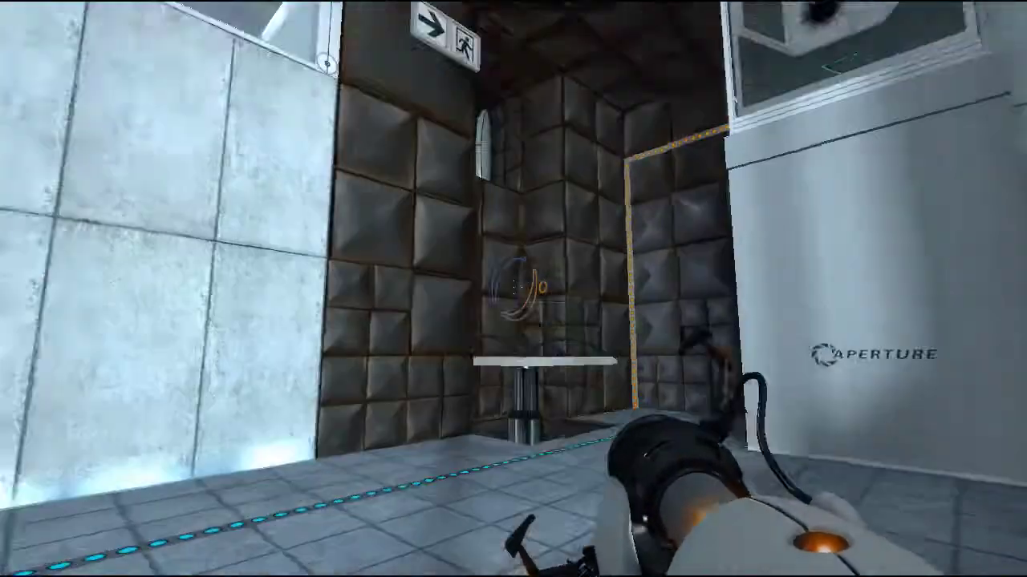
- Walk into the Aperture elevator and ride it to the next chamber's corridor
key("w")
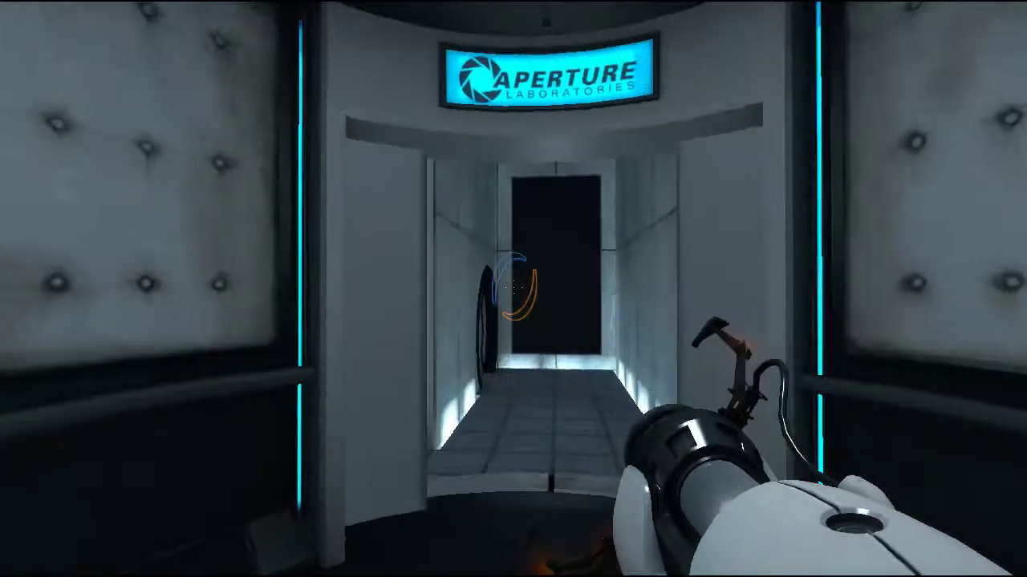
- Walk past the Test Chamber 16 (16/19) sign to the round door, then face the elevator
key("w")
key("w")
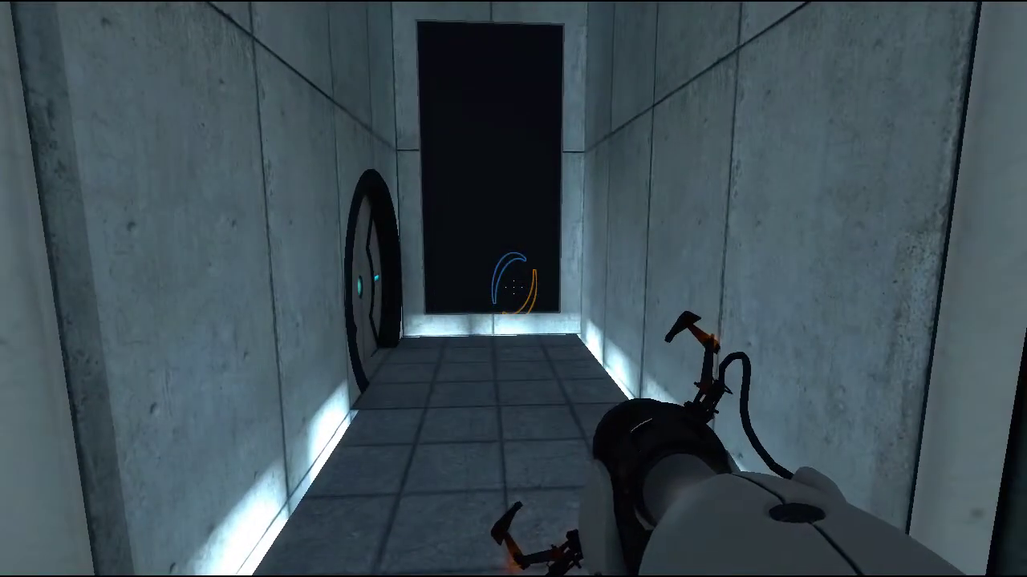
key("w")
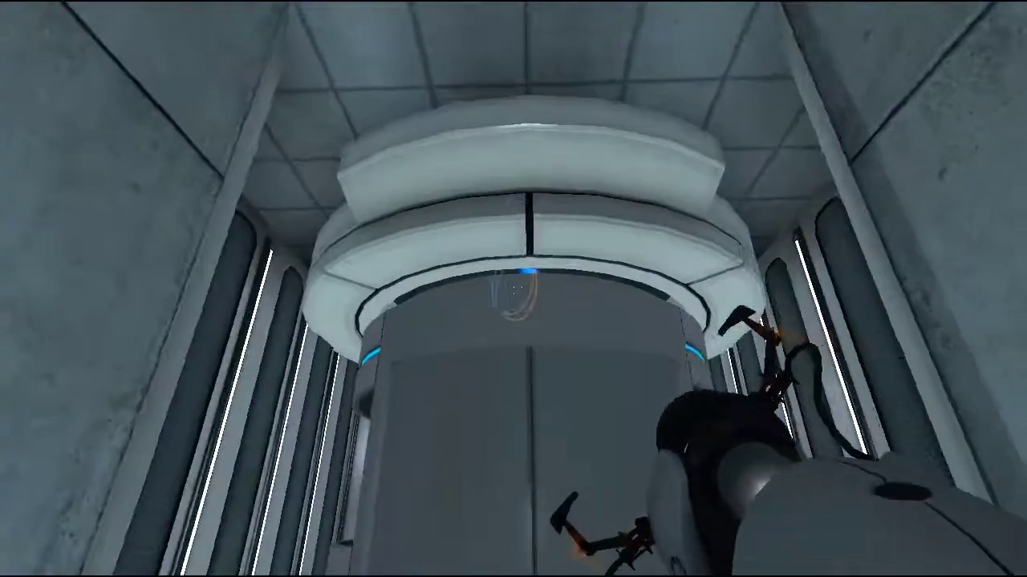
key("w")
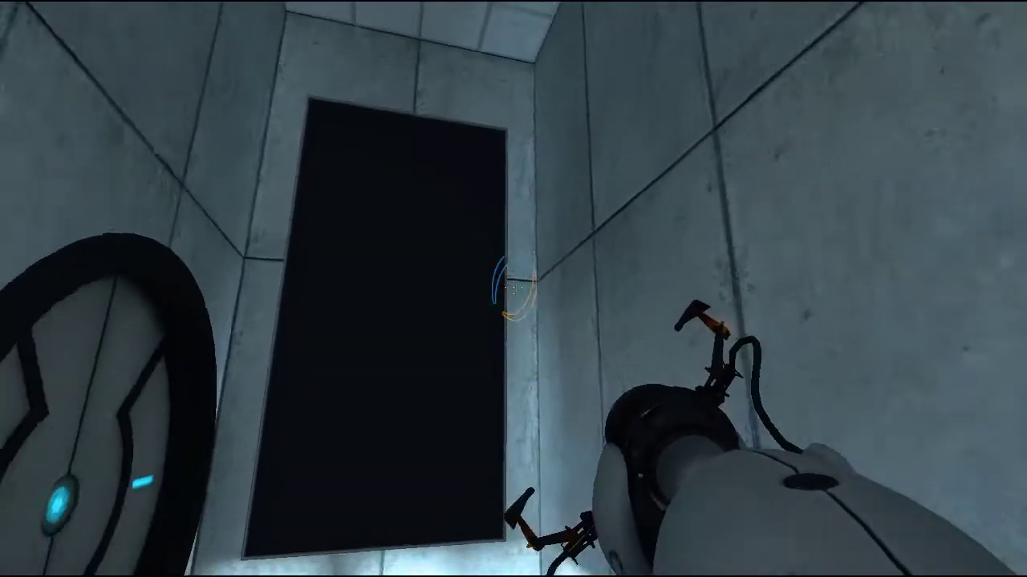
key("w")
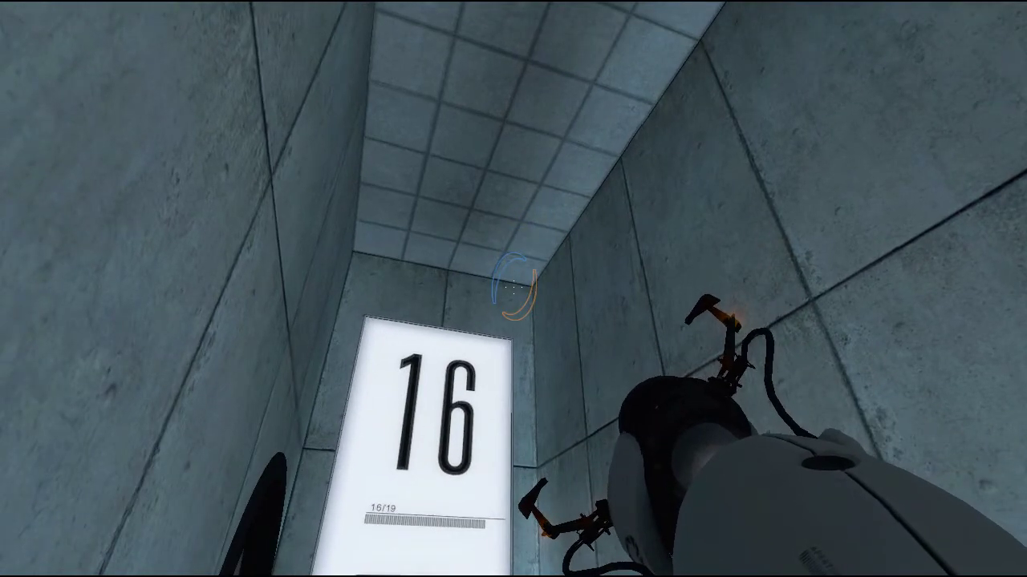
key("w")
key("w")
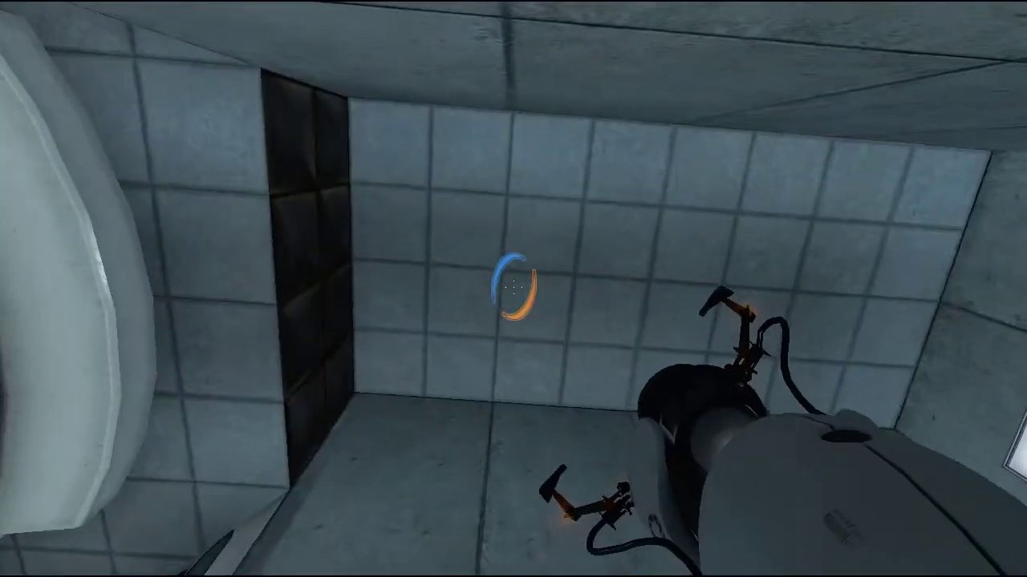
key("w")
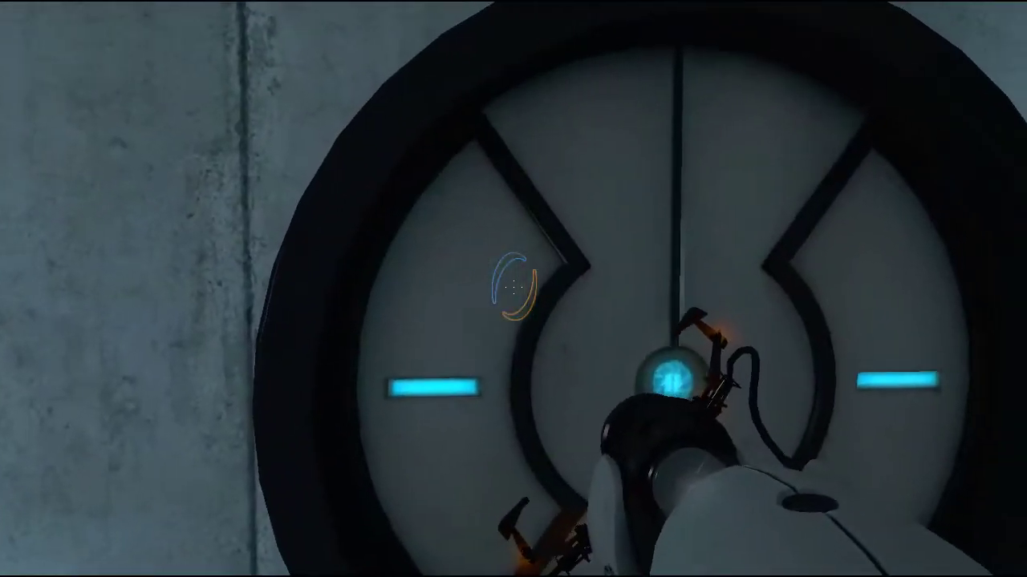
key("w")
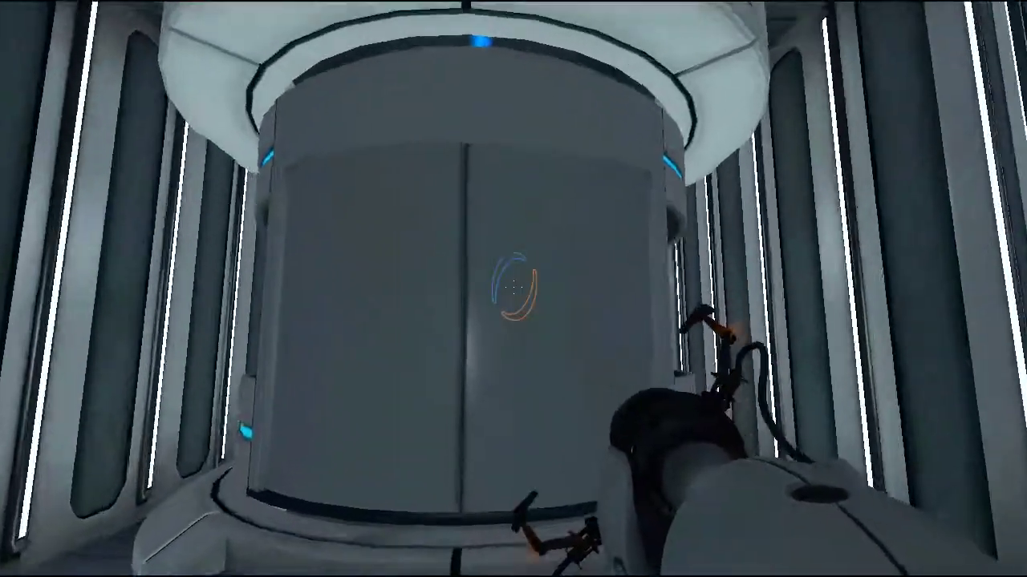
- Walk toward the chamber 16 sign, then place an orange portal on the concrete wall and a blue one past the round door
key("w")
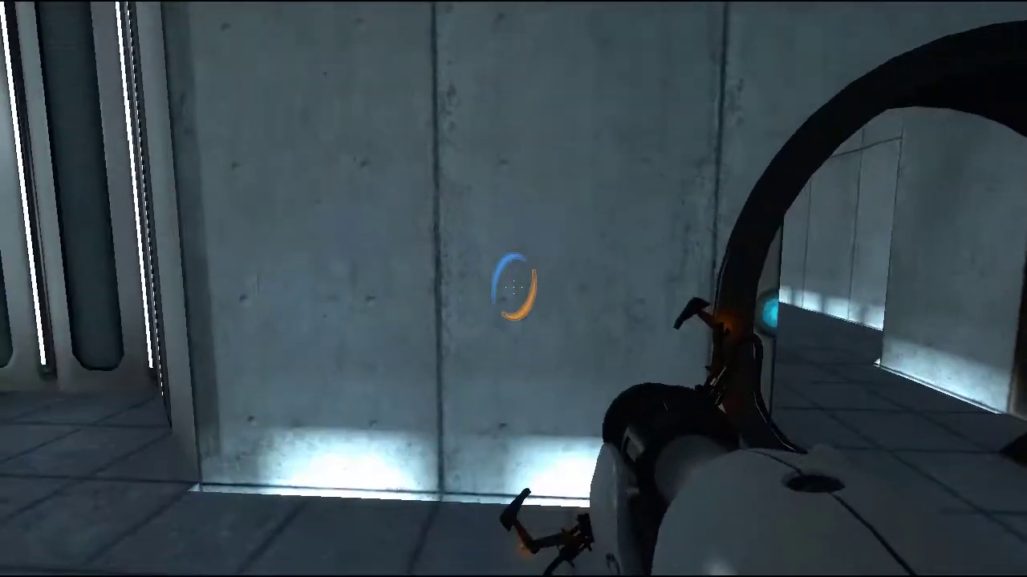
right_click(514, 289)
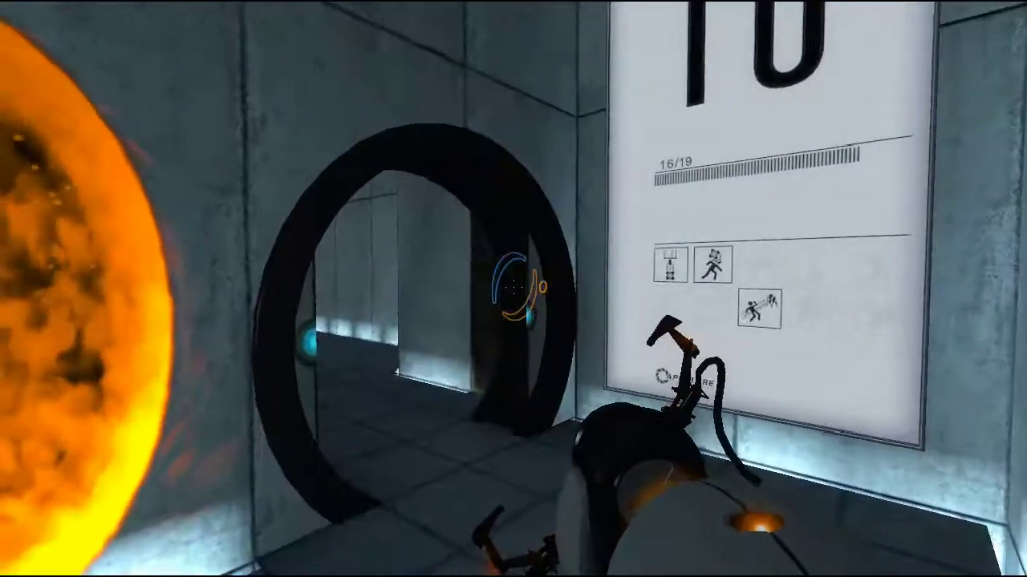
left_click(514, 289)
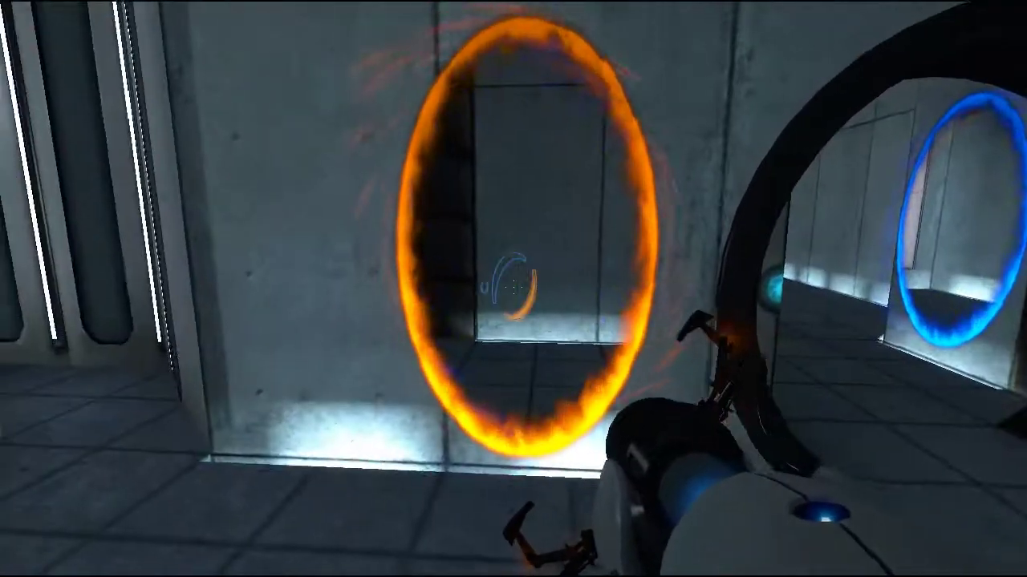